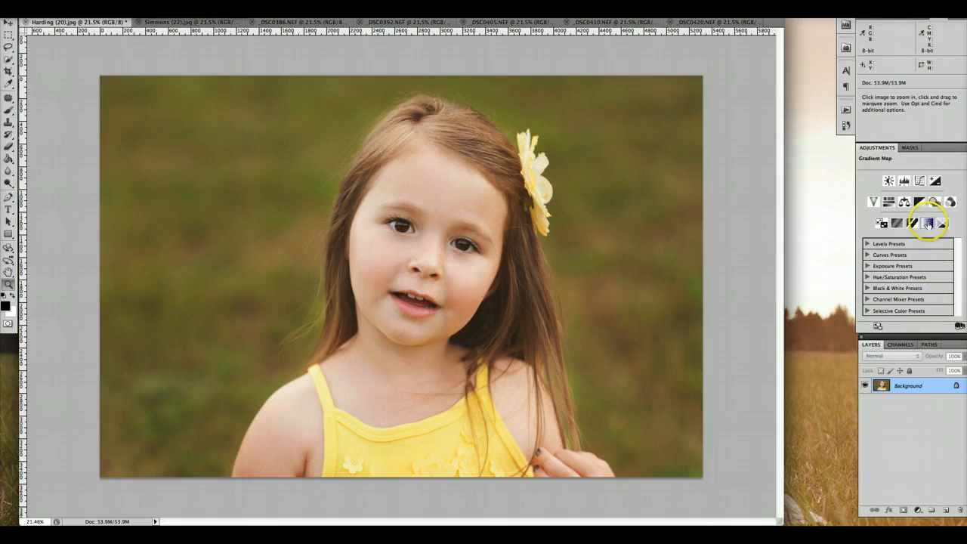
Step: Add a Gradient Map adjustment layer above the Background photo and open its gradient for editing
{"action": "left_click", "coordinate": [919, 511]}
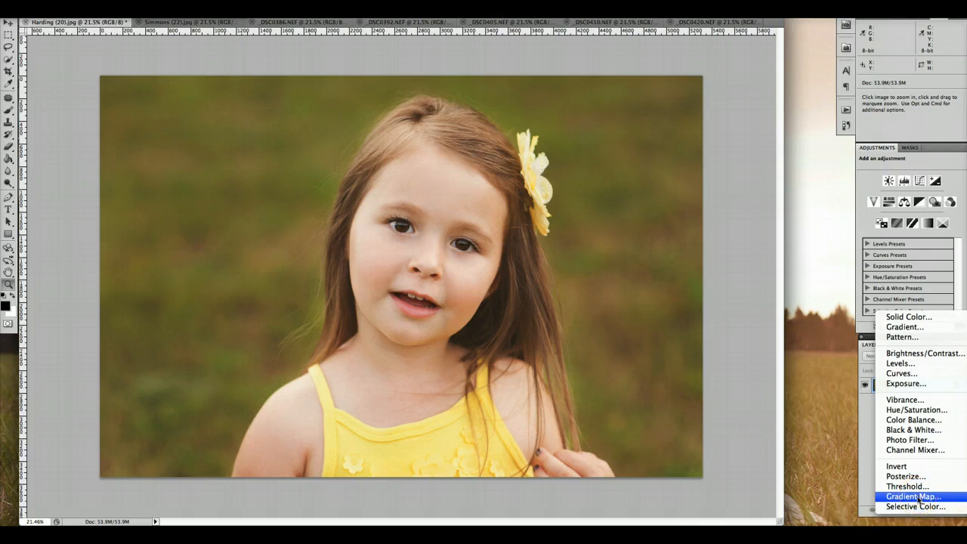
{"action": "left_click", "coordinate": [917, 496]}
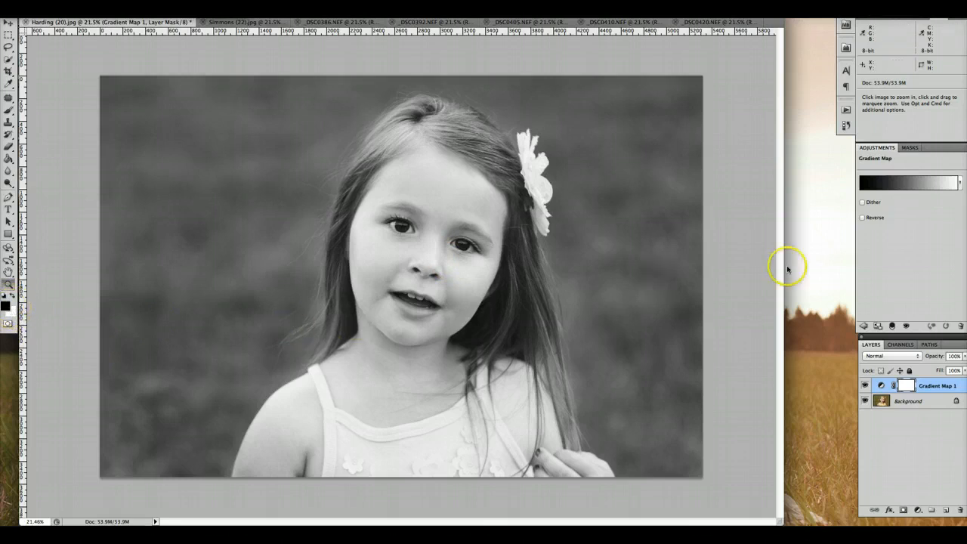
{"action": "left_click", "coordinate": [910, 180]}
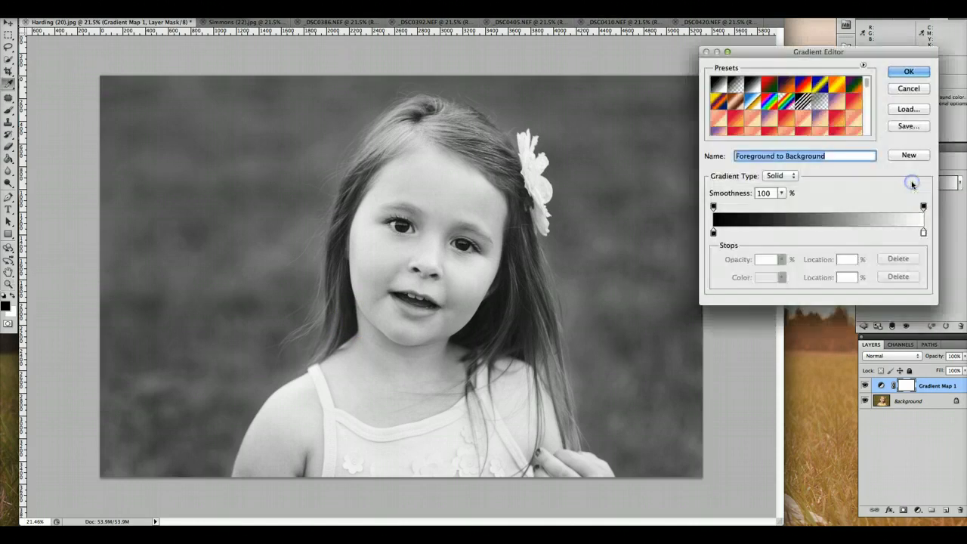
Step: Set the colour of the gradient's dark stop to dark brown, hex 3e2406
{"action": "left_click", "coordinate": [713, 234]}
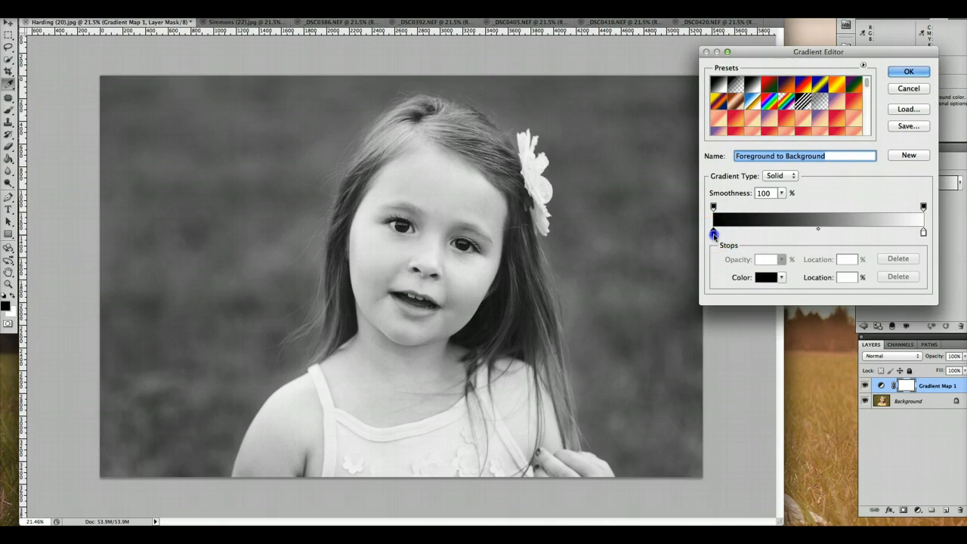
{"action": "left_click", "coordinate": [757, 277]}
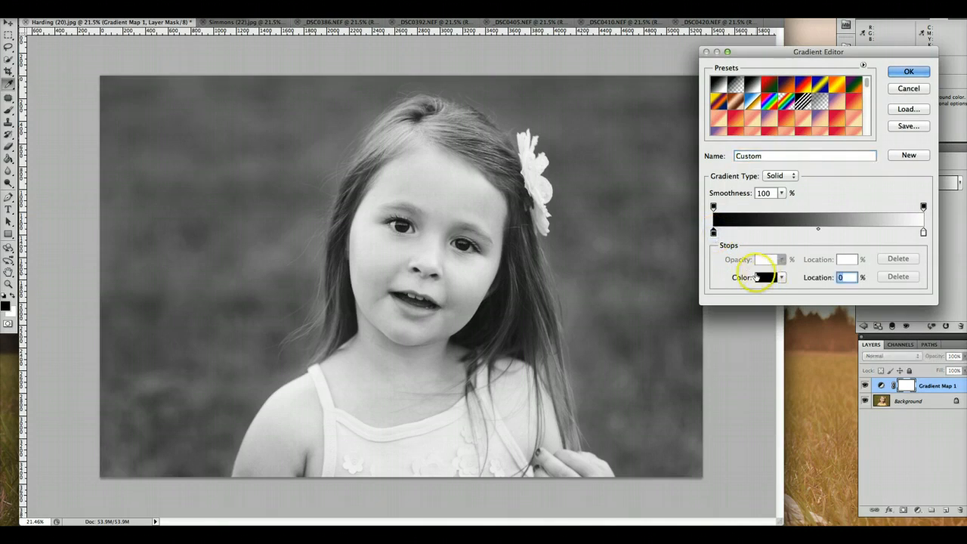
{"action": "left_click", "coordinate": [757, 276]}
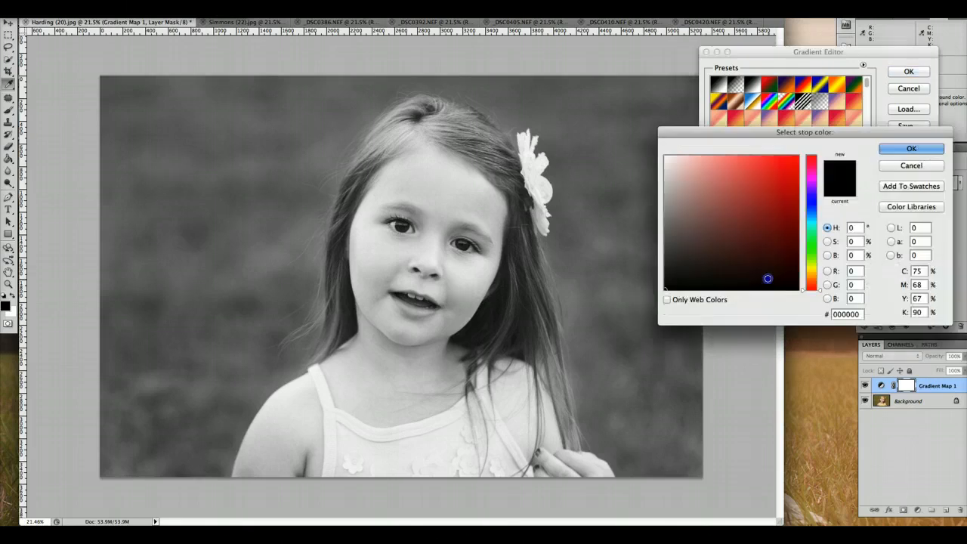
{"action": "left_click", "coordinate": [863, 322]}
{"action": "left_click_drag", "start_coordinate": [861, 314], "coordinate": [831, 315]}
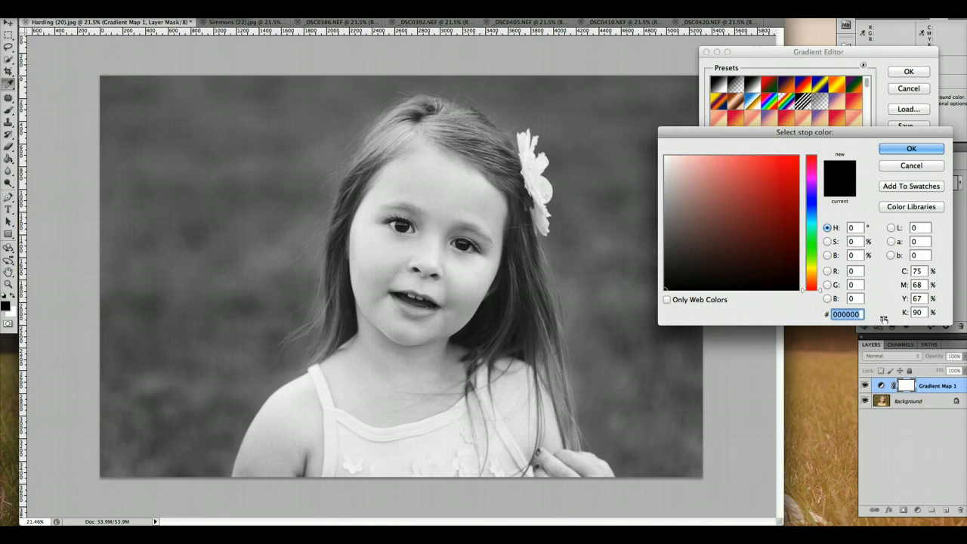
{"action": "type", "text": "3e"}
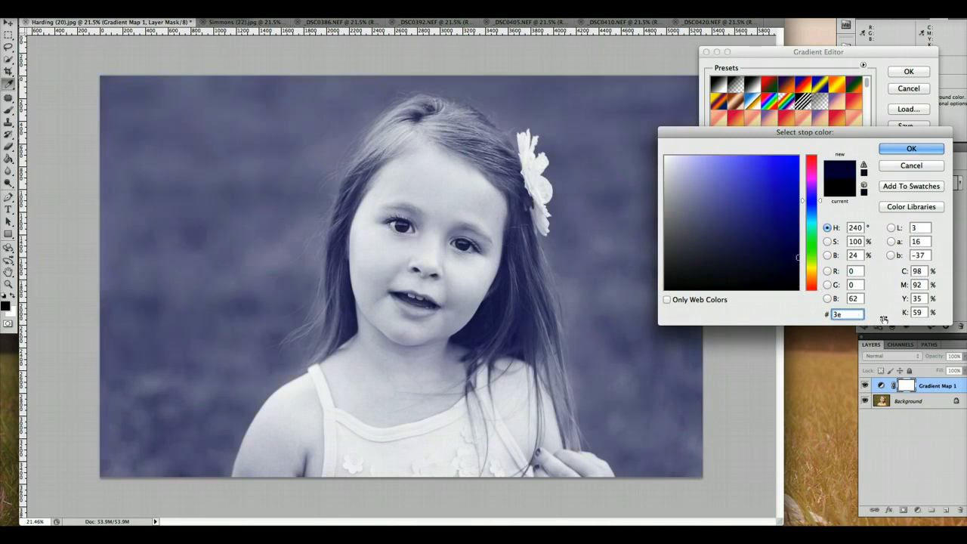
{"action": "type", "text": "24"}
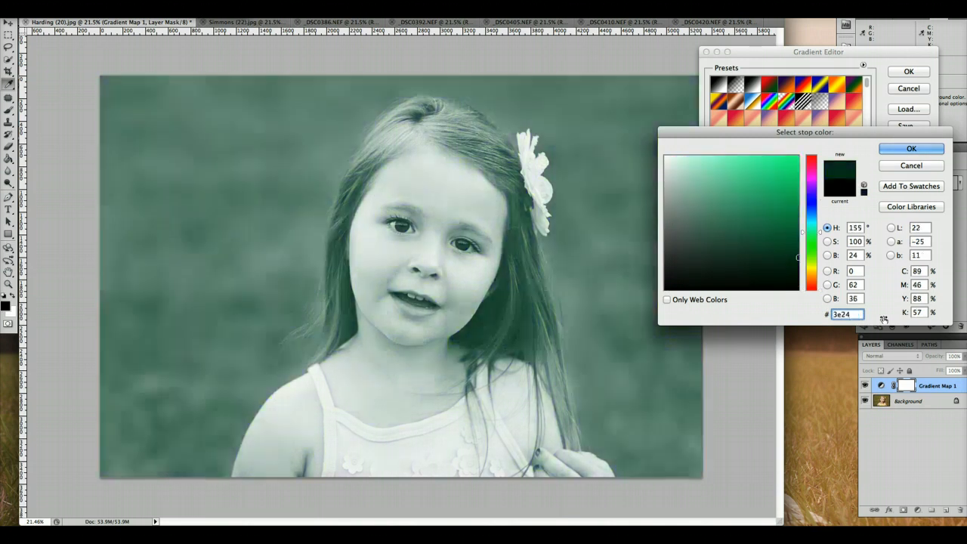
{"action": "type", "text": "06"}
{"action": "key", "text": "Return"}
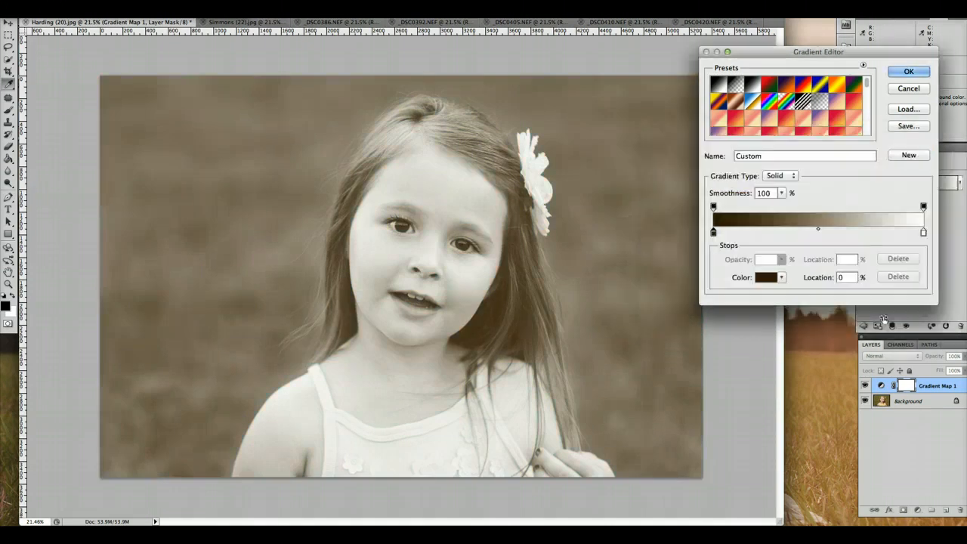
Step: Set the gradient's light stop to a pale cream, hex fdf4eb, at hue 30, and accept the edited gradient
{"action": "left_click", "coordinate": [923, 233]}
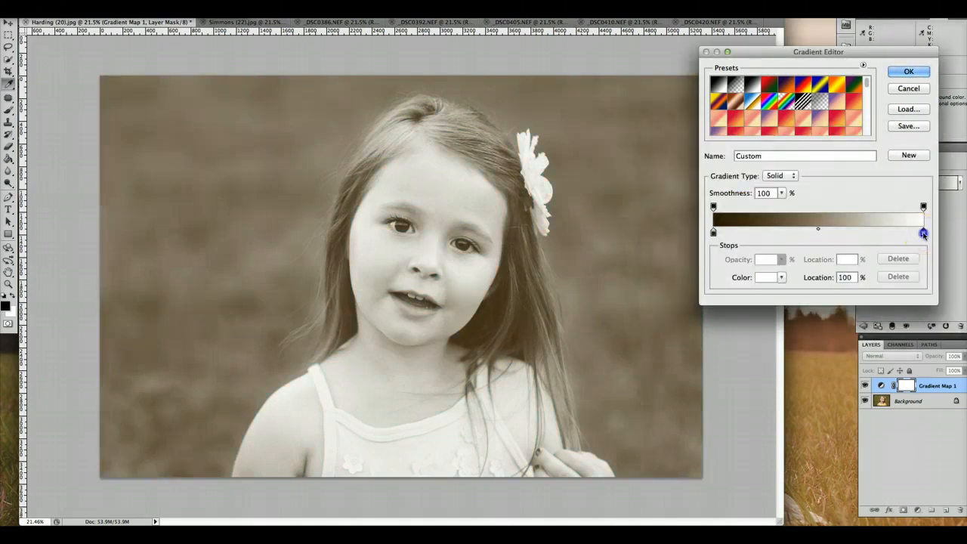
{"action": "left_click", "coordinate": [766, 278]}
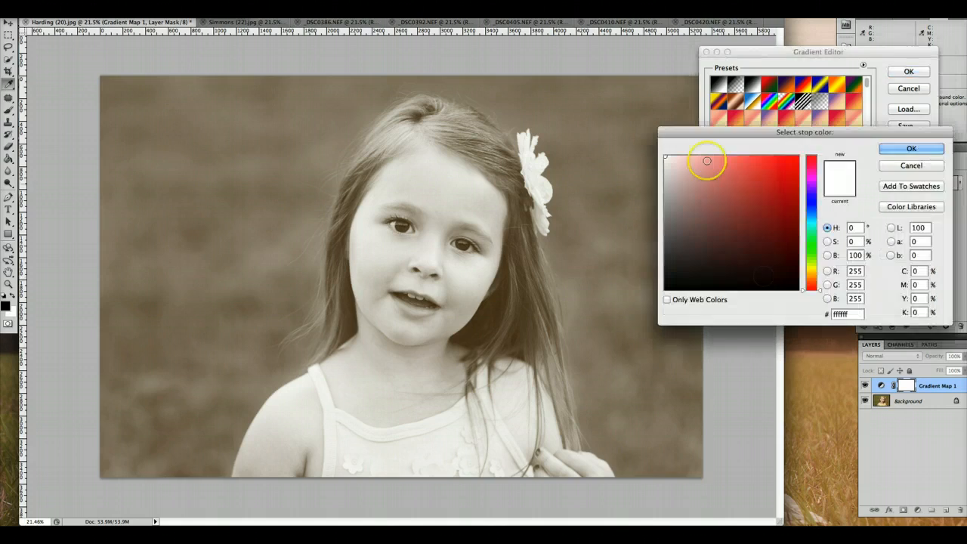
{"action": "left_click_drag", "start_coordinate": [803, 289], "coordinate": [805, 279]}
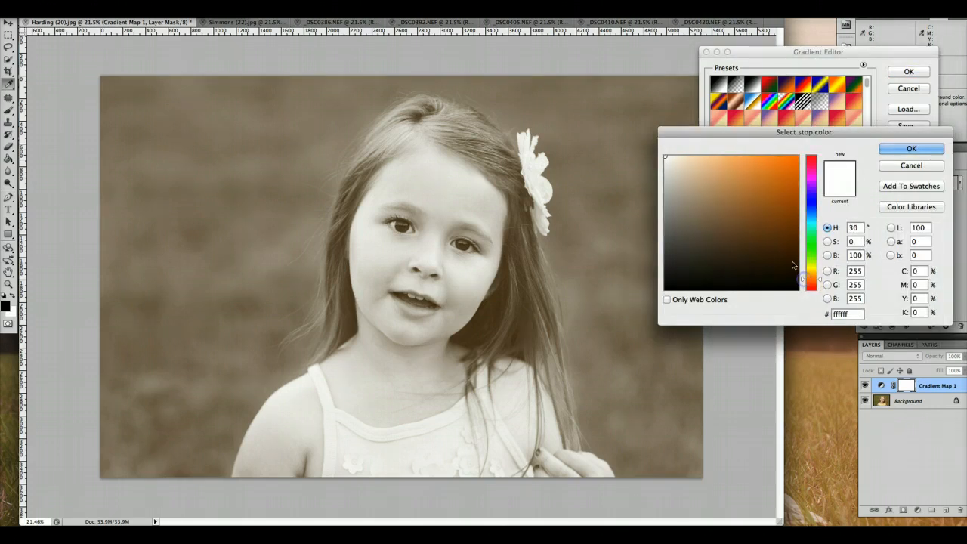
{"action": "left_click_drag", "start_coordinate": [672, 157], "coordinate": [675, 157]}
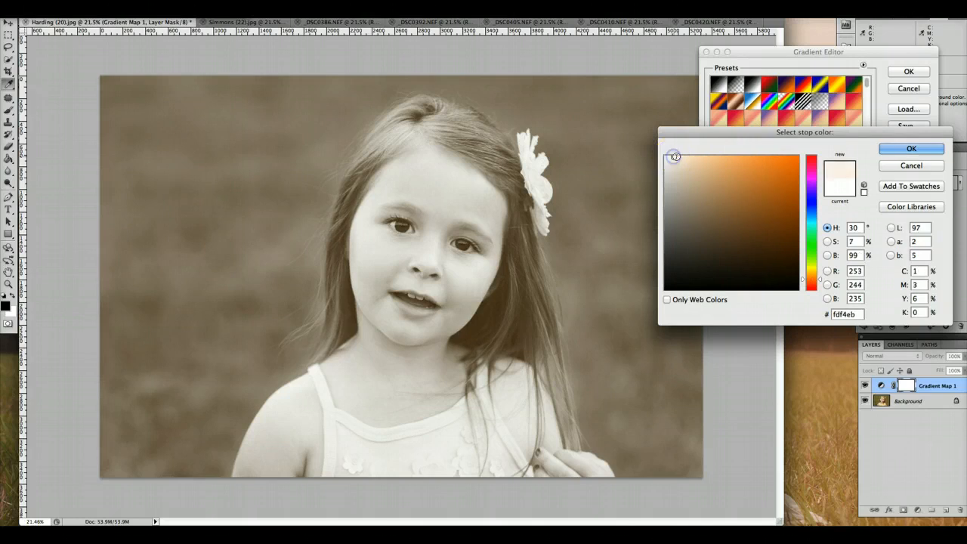
{"action": "left_click", "coordinate": [914, 148]}
{"action": "left_click", "coordinate": [909, 71]}
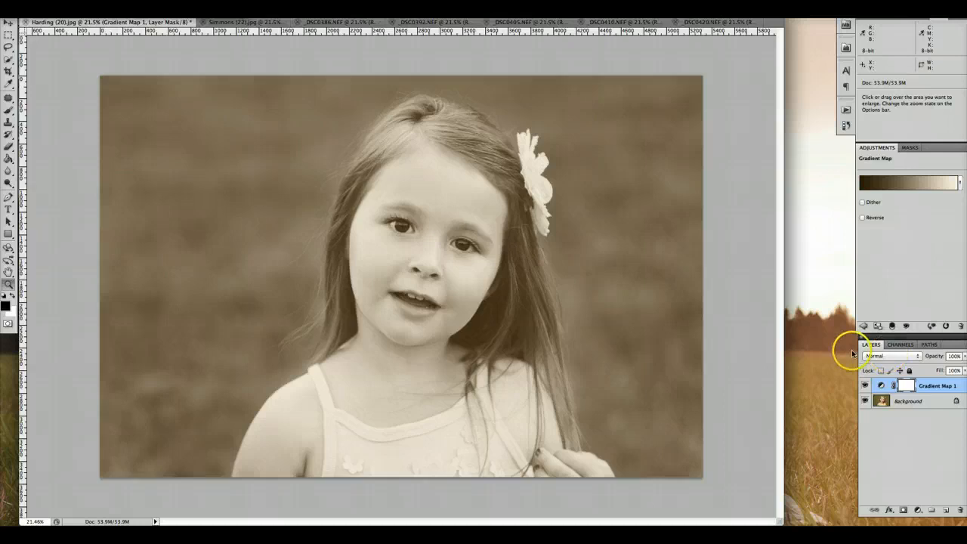
Step: Set the Gradient Map layer to Soft Light at 30% opacity and compare the photo with and without it
{"action": "left_click", "coordinate": [907, 359]}
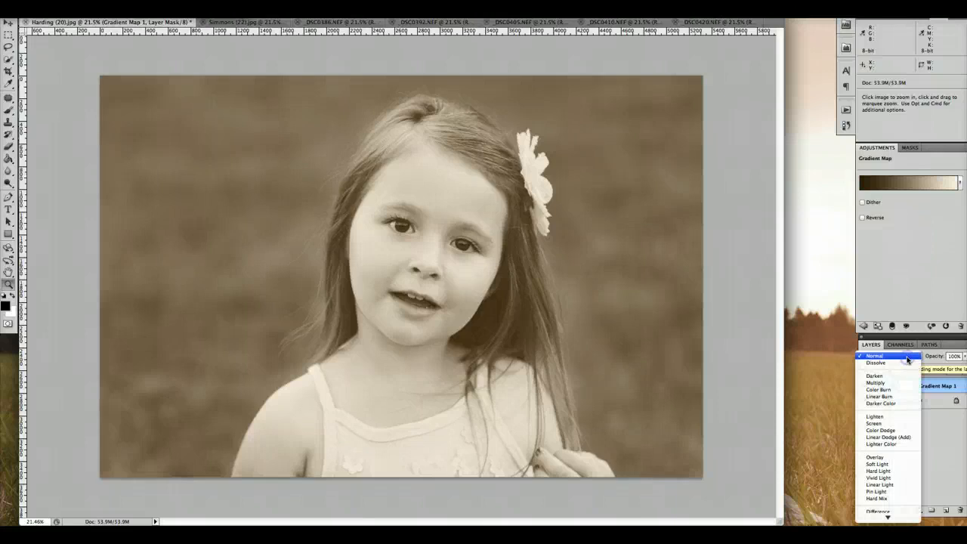
{"action": "left_click", "coordinate": [900, 466]}
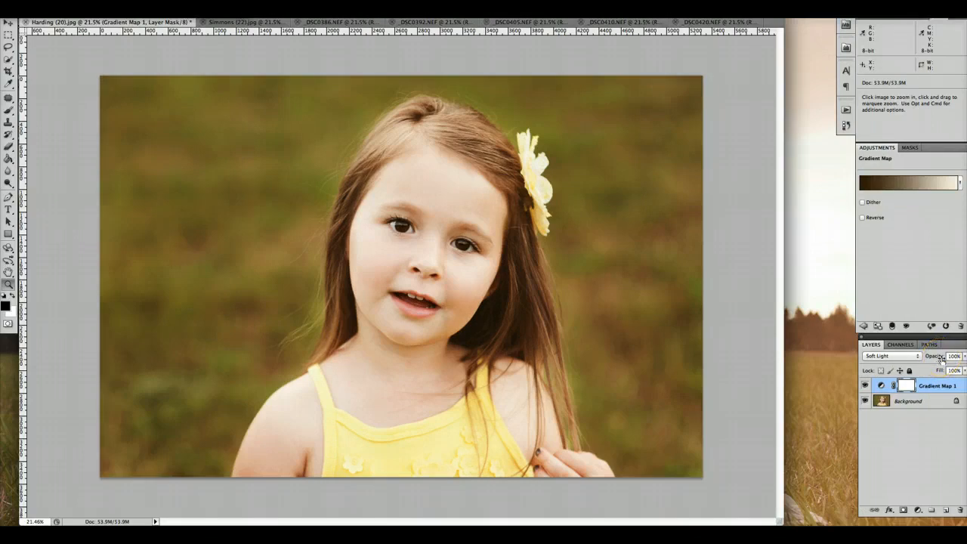
{"action": "left_click_drag", "start_coordinate": [935, 355], "coordinate": [901, 355]}
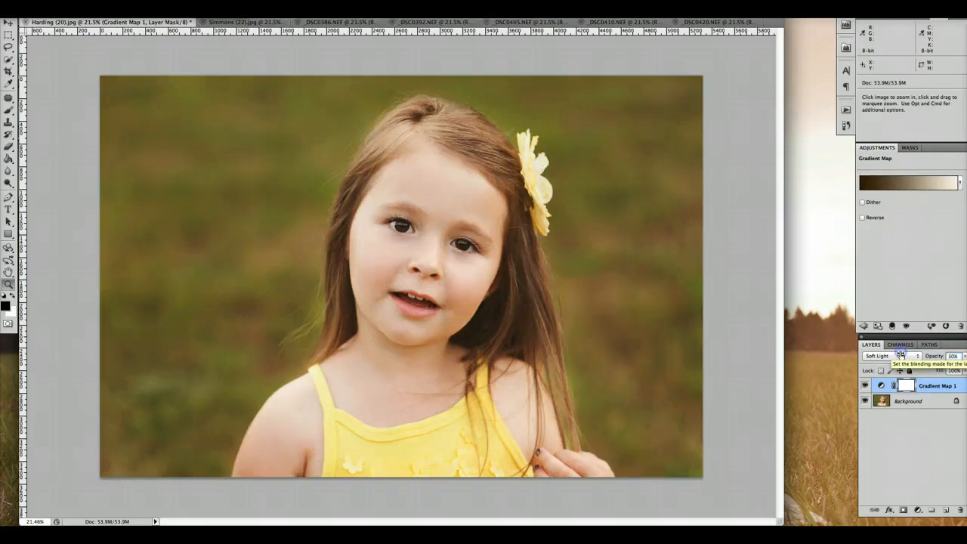
{"action": "left_click", "coordinate": [921, 387]}
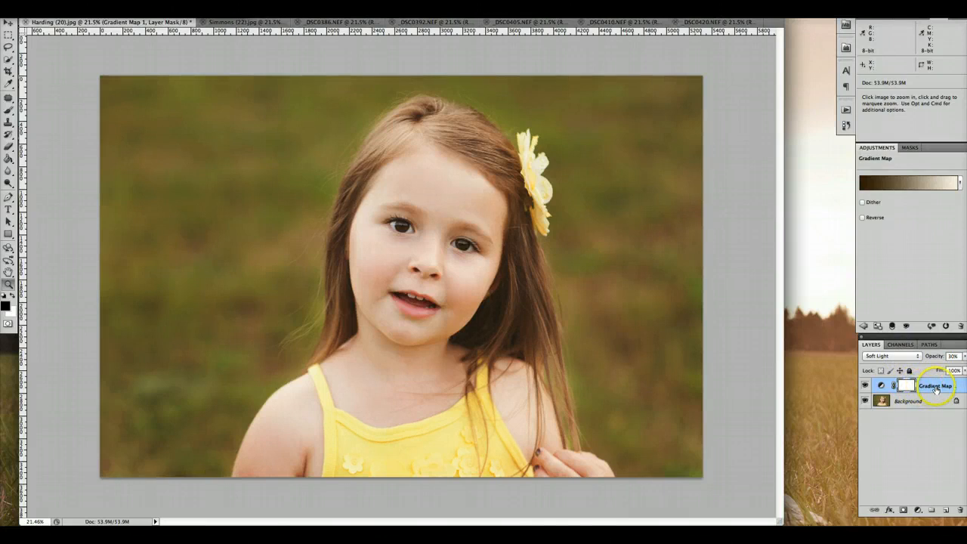
{"action": "left_click", "coordinate": [864, 386]}
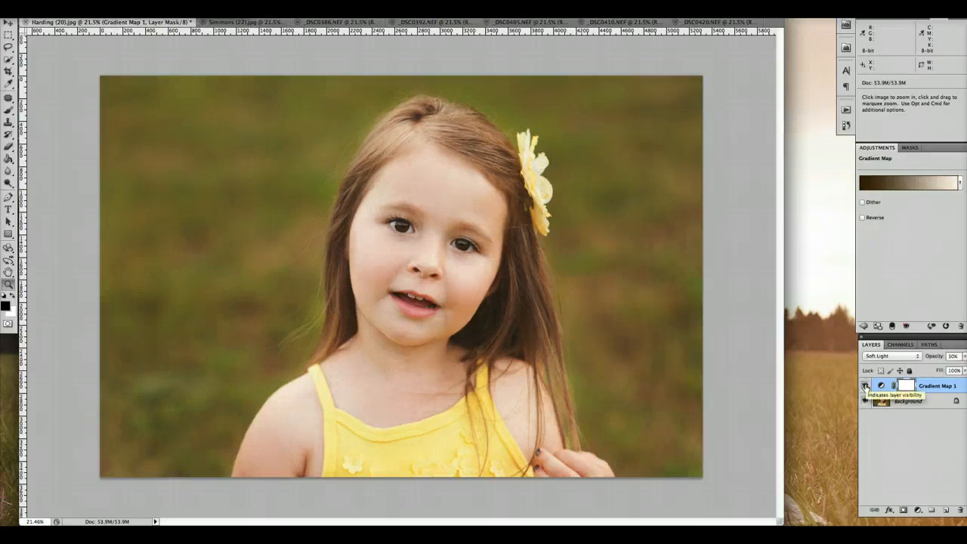
{"action": "left_click", "coordinate": [864, 386]}
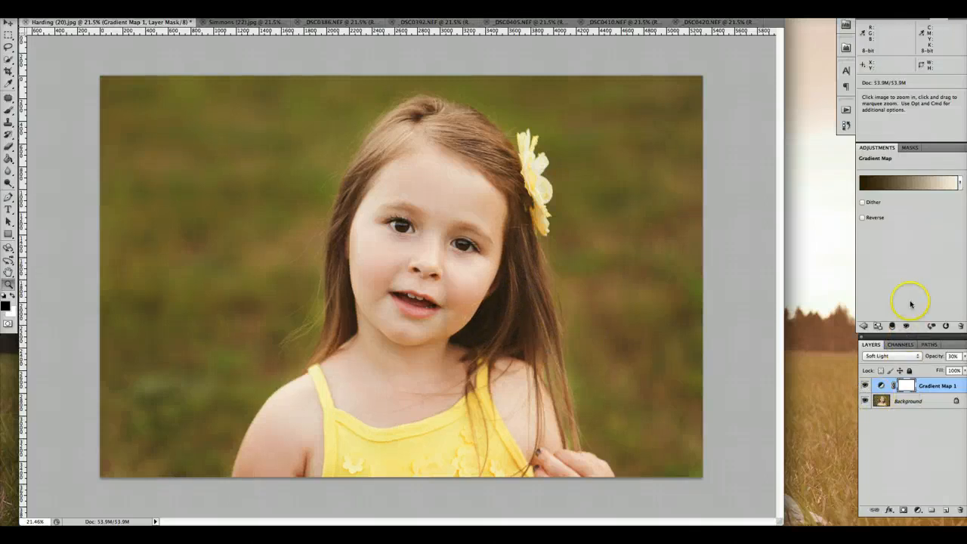
Step: Reopen the Gradient Map's gradient and move its dark stop to location 34%, keeping the light stop at 100%
{"action": "left_click", "coordinate": [916, 187]}
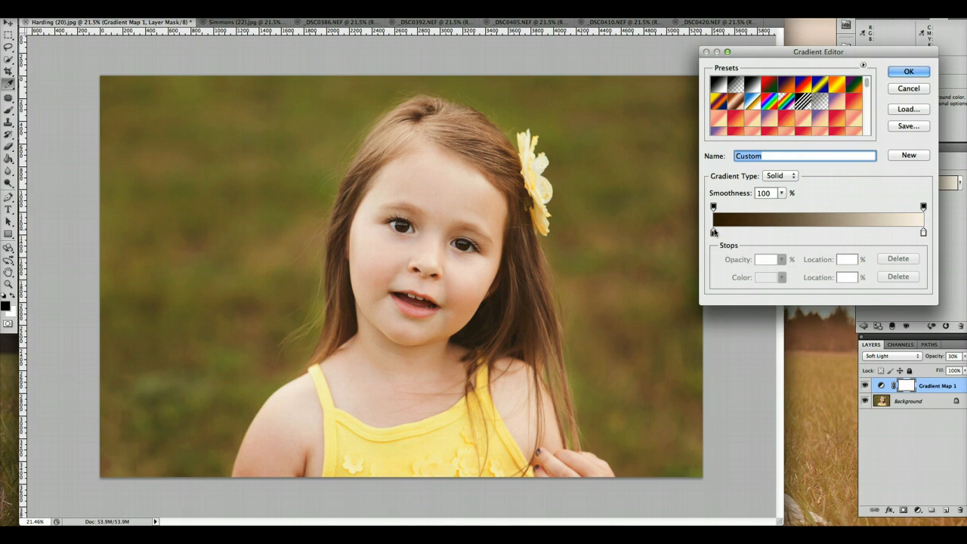
{"action": "left_click_drag", "start_coordinate": [714, 232], "coordinate": [782, 232]}
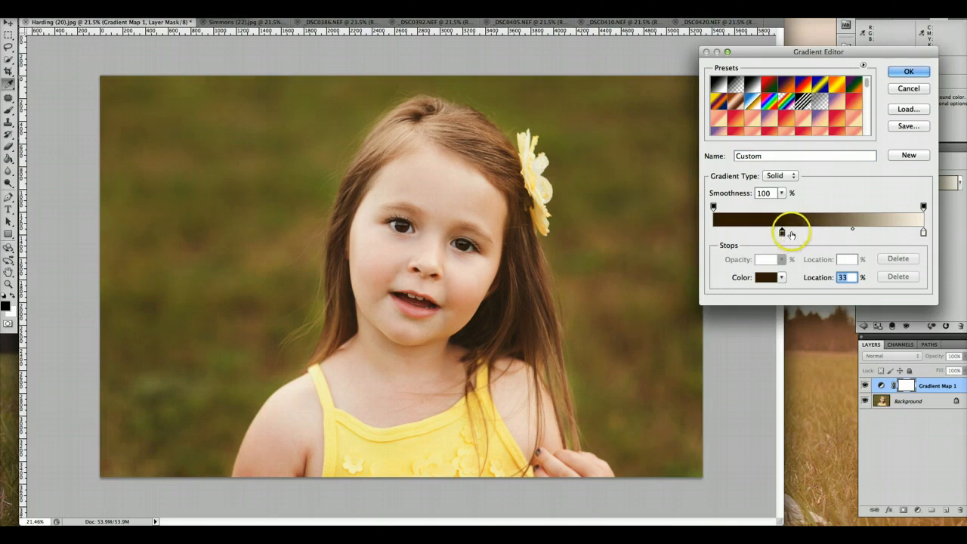
{"action": "left_click_drag", "start_coordinate": [781, 231], "coordinate": [784, 231]}
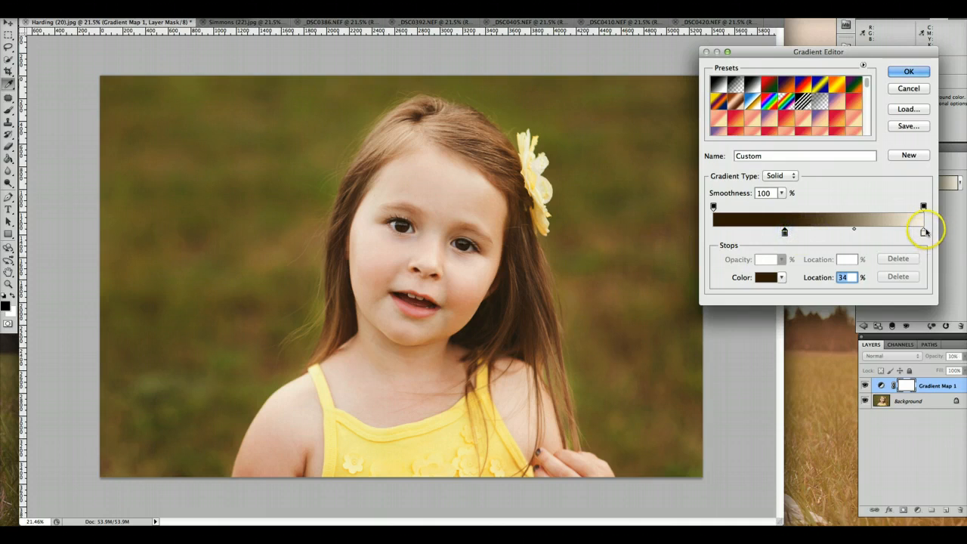
{"action": "left_click_drag", "start_coordinate": [923, 231], "coordinate": [881, 231]}
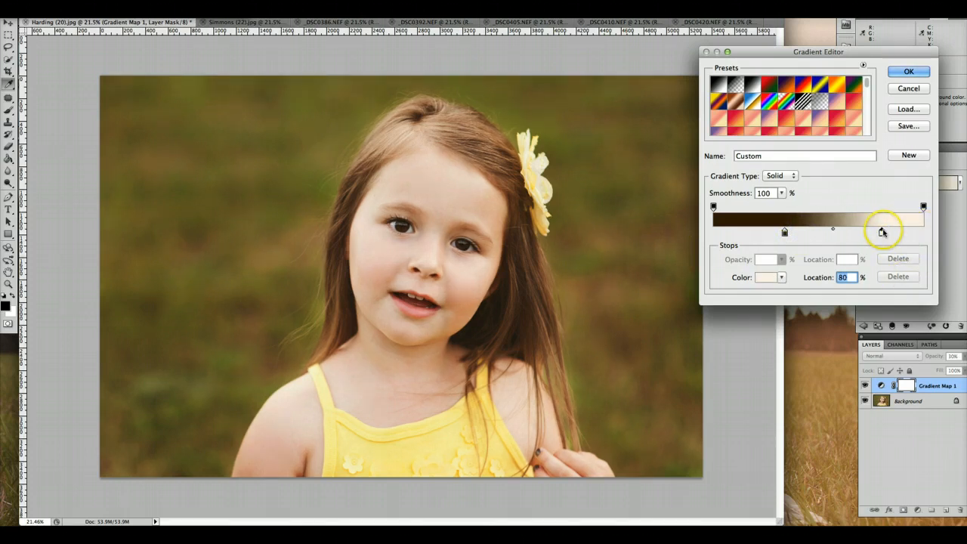
{"action": "left_click_drag", "start_coordinate": [881, 232], "coordinate": [924, 232]}
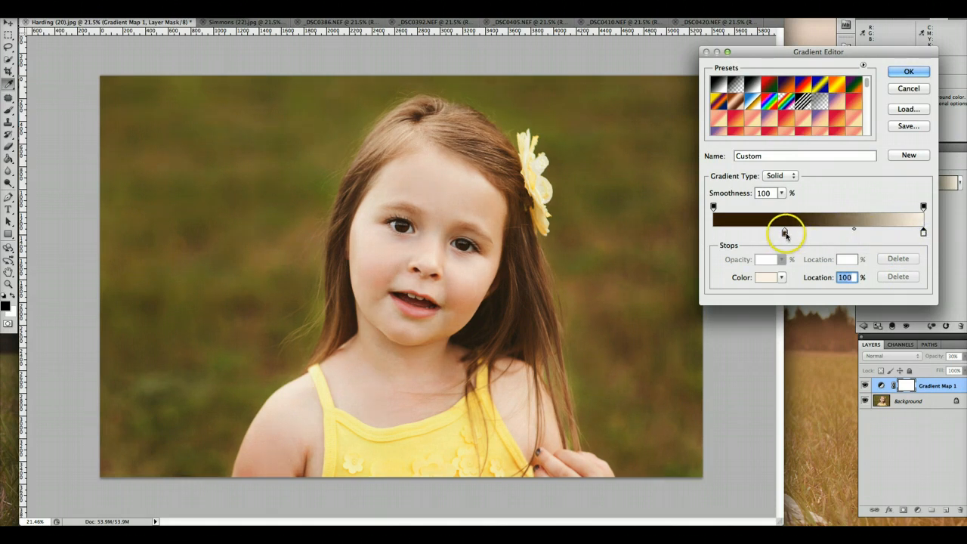
{"action": "left_click", "coordinate": [785, 233]}
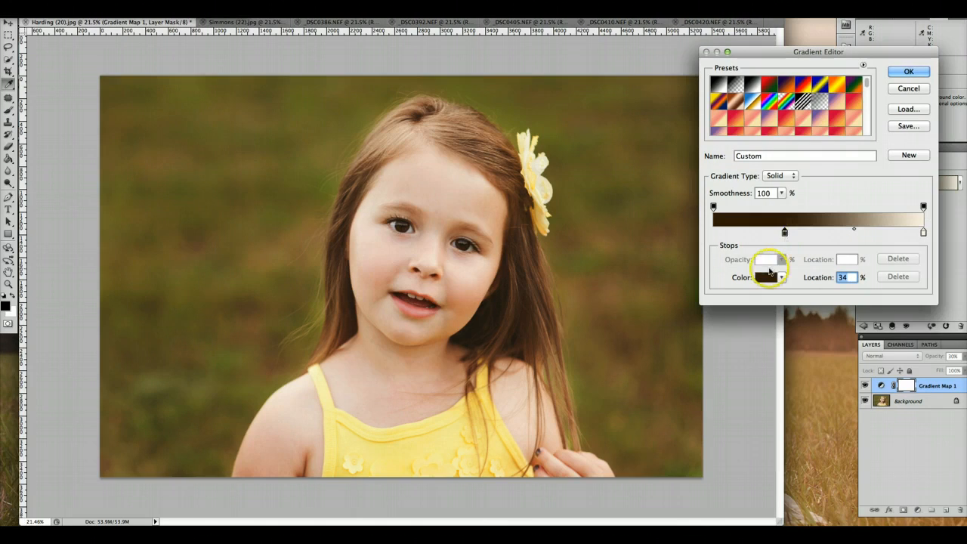
{"action": "left_click", "coordinate": [910, 72]}
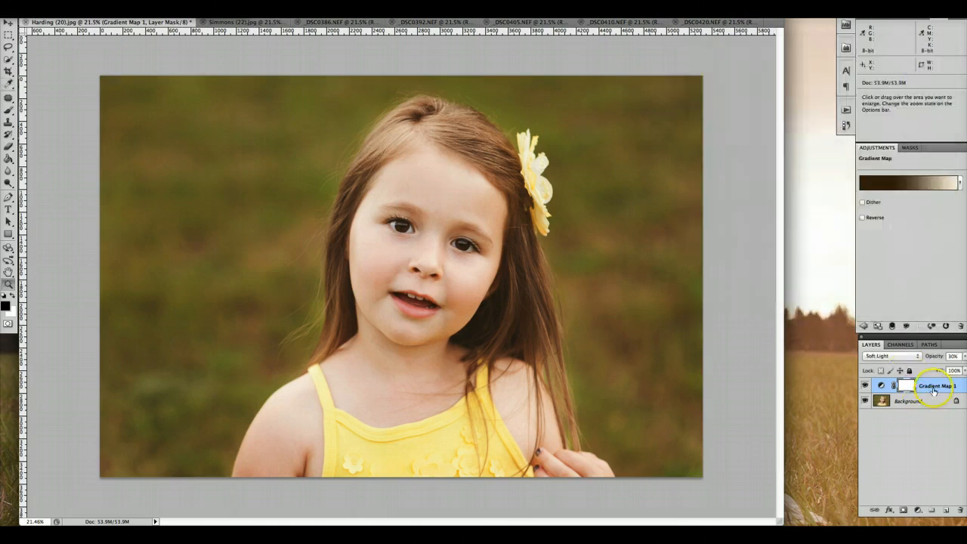
Step: Toggle the Gradient Map layer's visibility repeatedly to compare the photo before and after the effect
{"action": "left_click", "coordinate": [865, 386]}
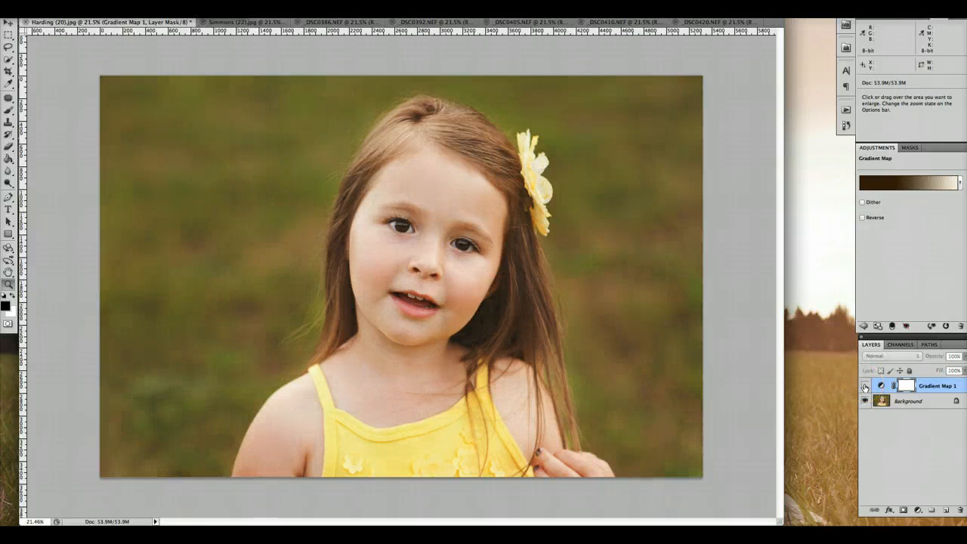
{"action": "left_click", "coordinate": [865, 386]}
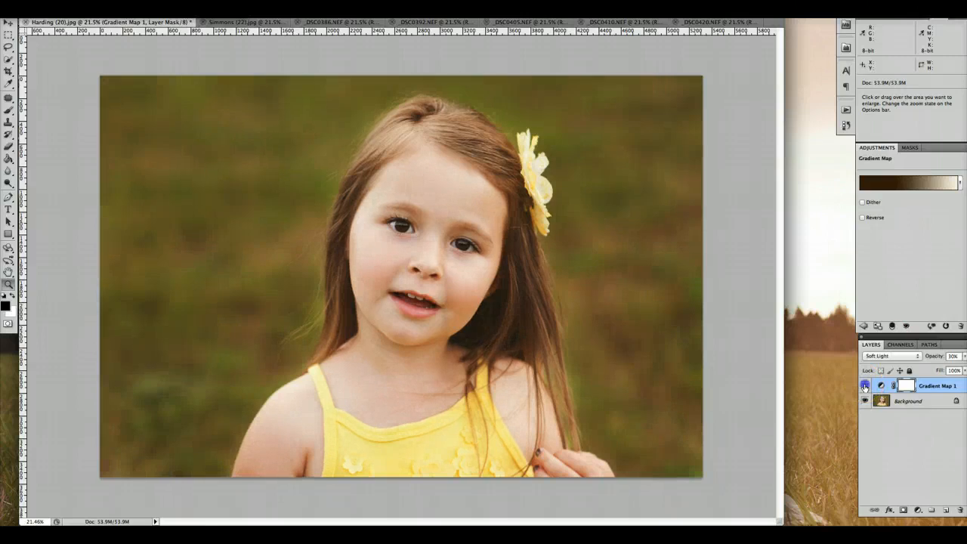
{"action": "left_click", "coordinate": [865, 386]}
{"action": "left_click", "coordinate": [864, 386]}
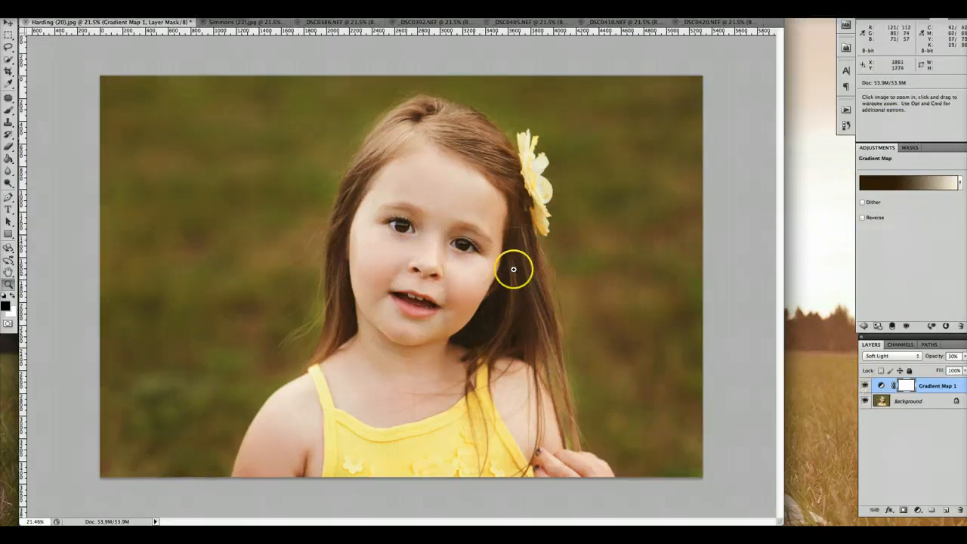
{"action": "left_click", "coordinate": [865, 385]}
{"action": "left_click", "coordinate": [866, 386]}
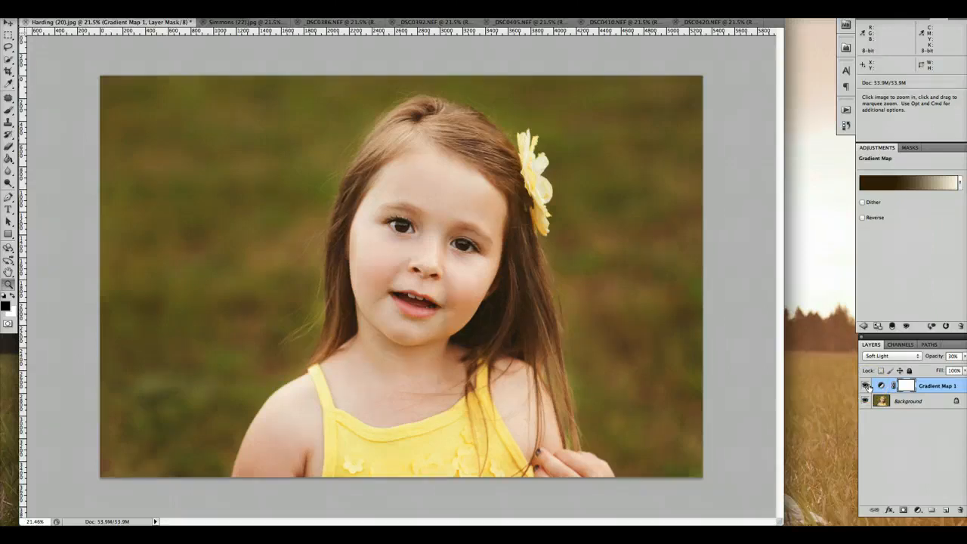
{"action": "left_click", "coordinate": [866, 386]}
Step: Change the Gradient Map layer's blend mode to Screen
{"action": "left_click", "coordinate": [895, 356]}
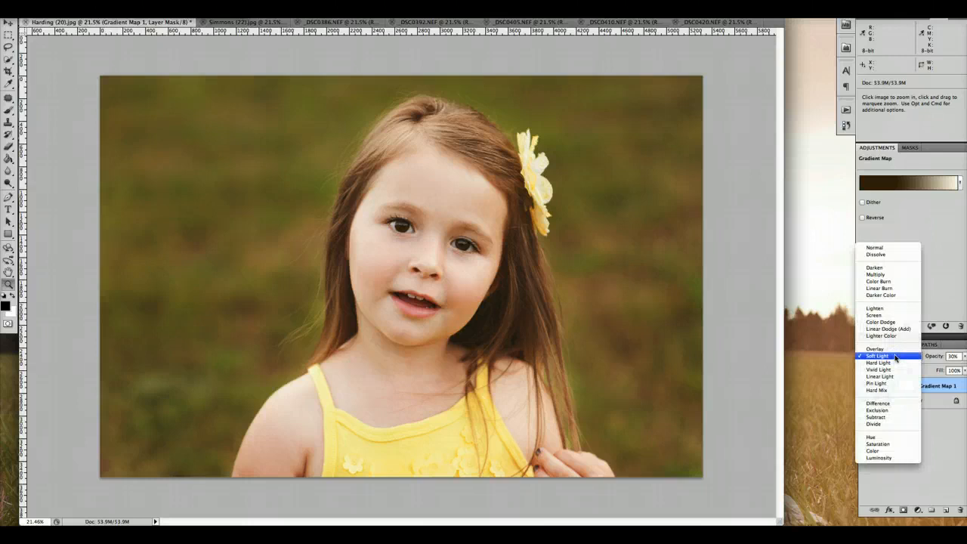
{"action": "left_click", "coordinate": [893, 316]}
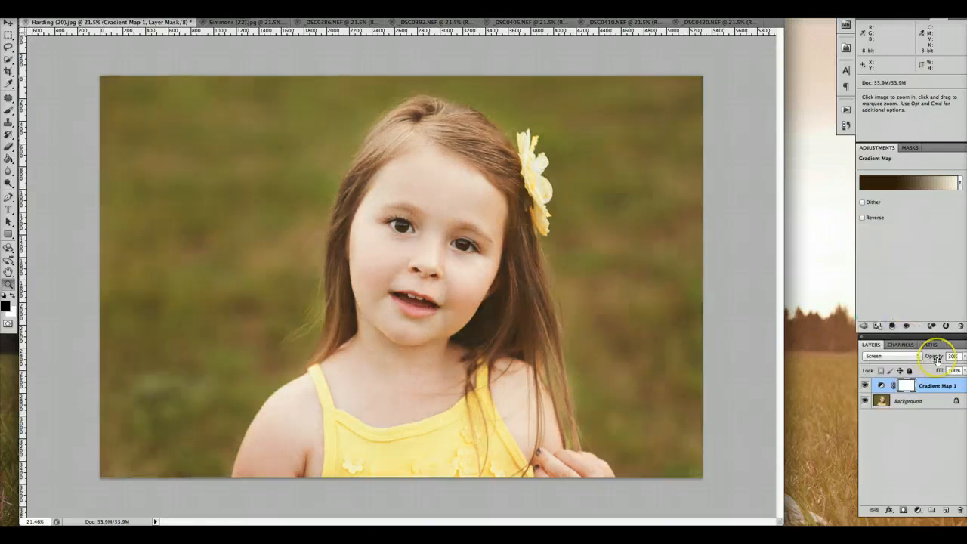
Step: Lower the Gradient Map layer's opacity to 8%, comparing the girl's portrait with and without the effect
{"action": "left_click_drag", "start_coordinate": [936, 358], "coordinate": [925, 357]}
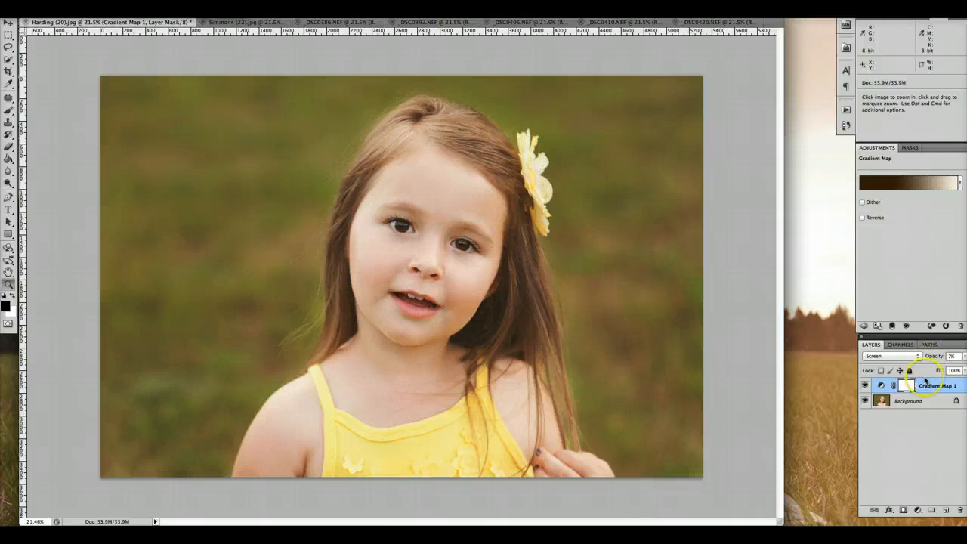
{"action": "left_click", "coordinate": [865, 386]}
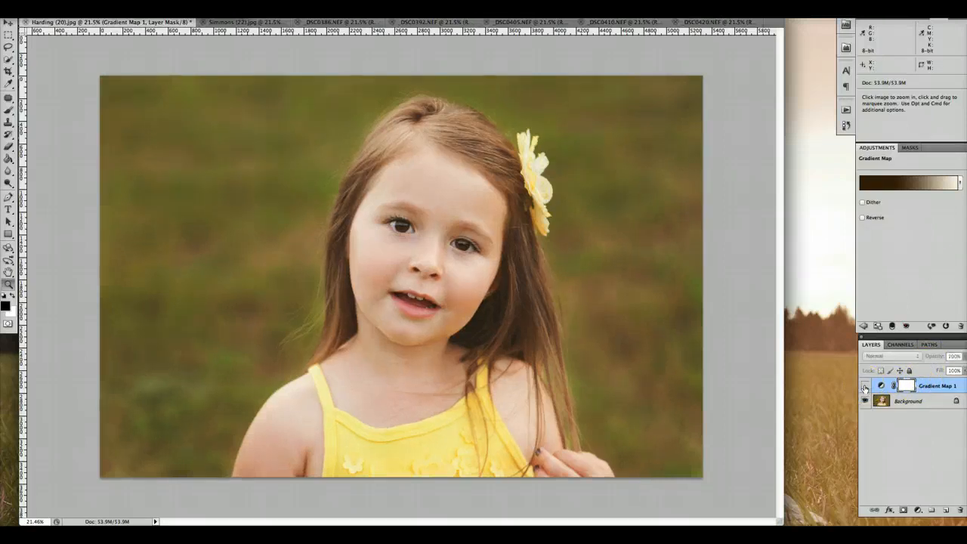
{"action": "left_click", "coordinate": [865, 387]}
{"action": "left_click", "coordinate": [865, 387]}
{"action": "left_click", "coordinate": [865, 386]}
{"action": "left_click_drag", "start_coordinate": [932, 366], "coordinate": [935, 357]}
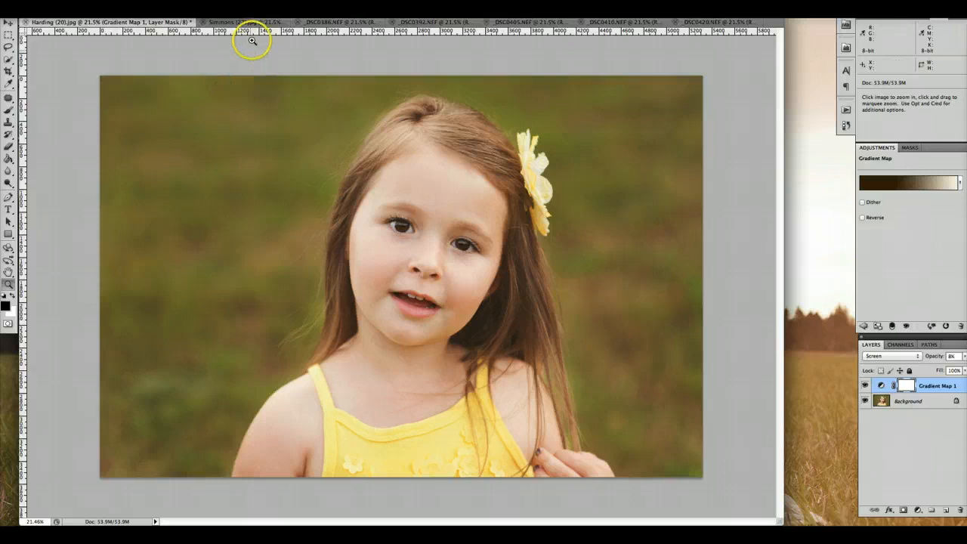
Step: Switch to the sleeping newborn photo and add a Gradient Map adjustment layer
{"action": "left_click", "coordinate": [251, 22]}
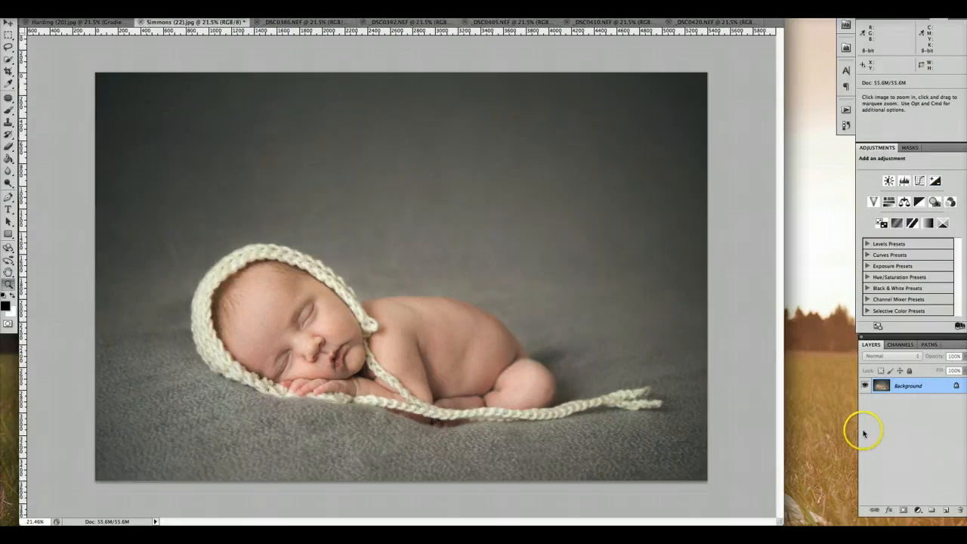
{"action": "left_click", "coordinate": [920, 510]}
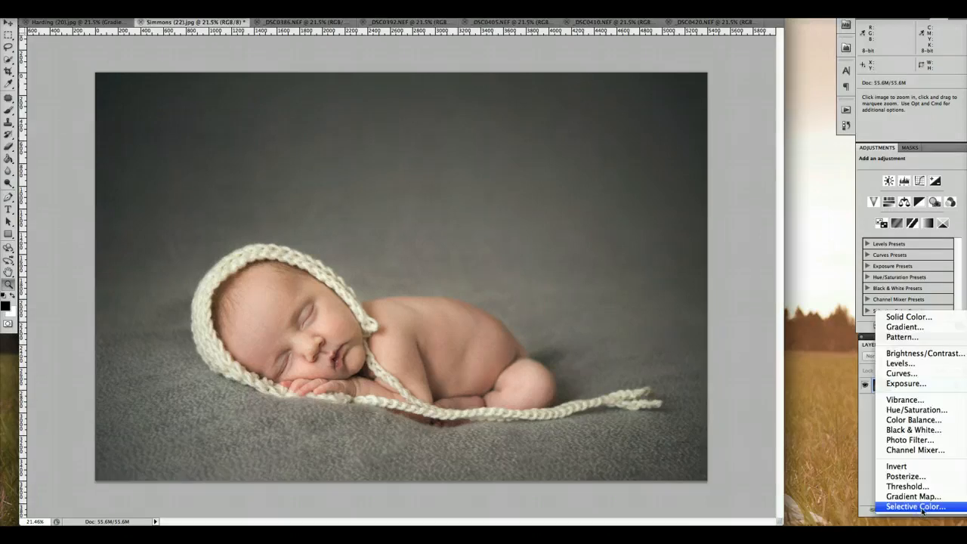
{"action": "left_click", "coordinate": [911, 496]}
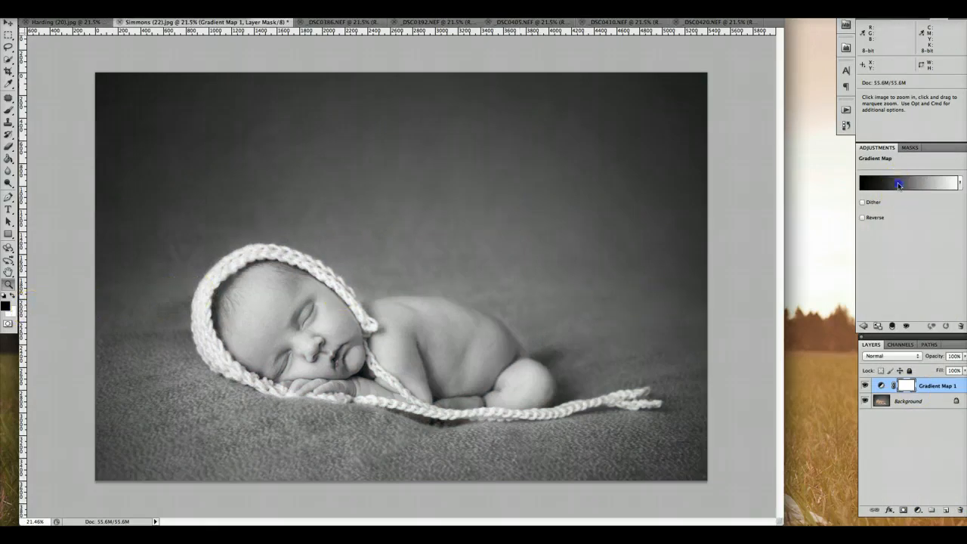
Step: Edit the newborn photo's Gradient Map gradient and set its dark stop to navy blue, hex 041172
{"action": "left_click", "coordinate": [899, 183]}
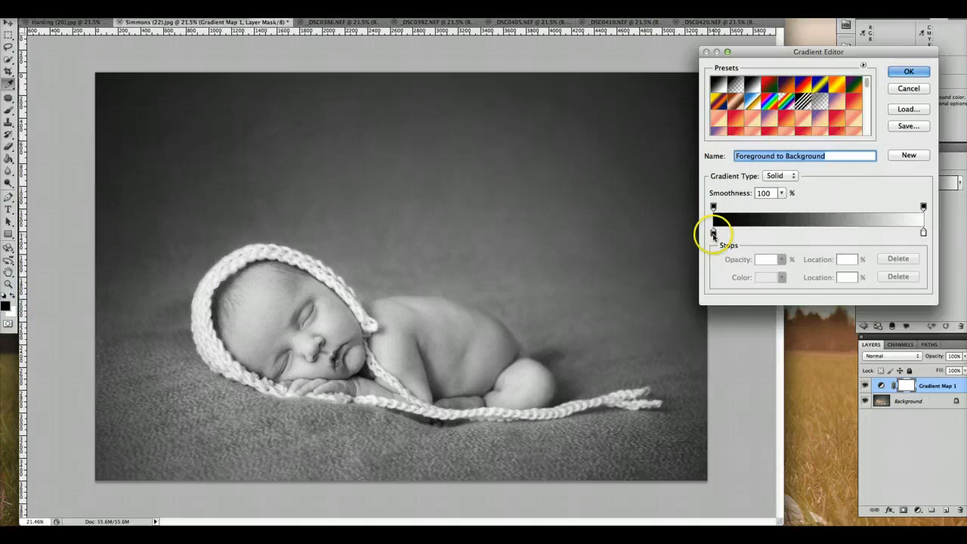
{"action": "left_click", "coordinate": [713, 232]}
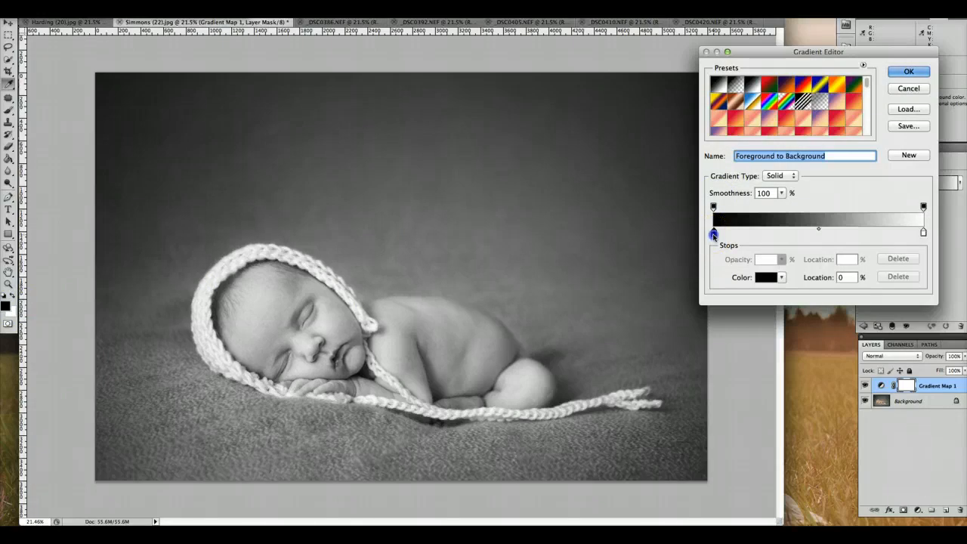
{"action": "left_click", "coordinate": [765, 277]}
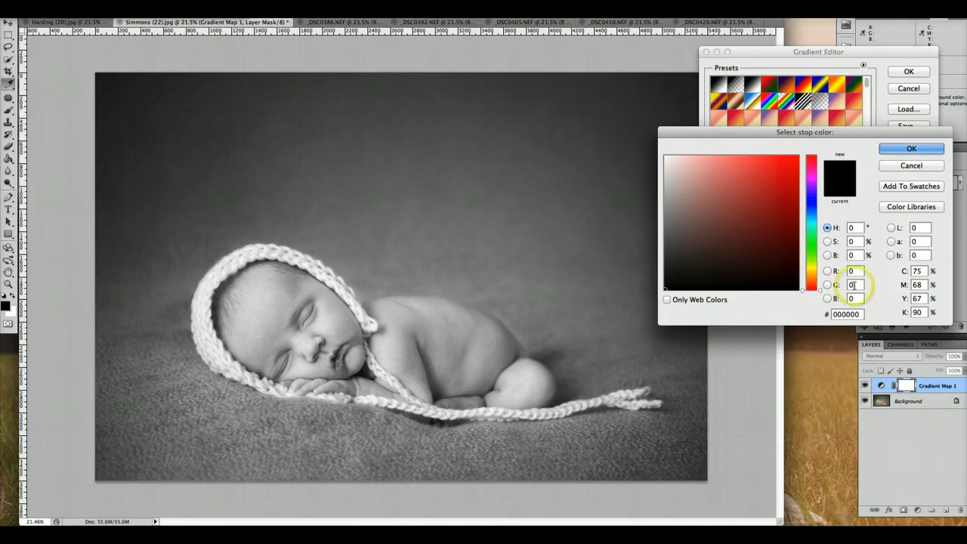
{"action": "left_click_drag", "start_coordinate": [863, 314], "coordinate": [816, 313]}
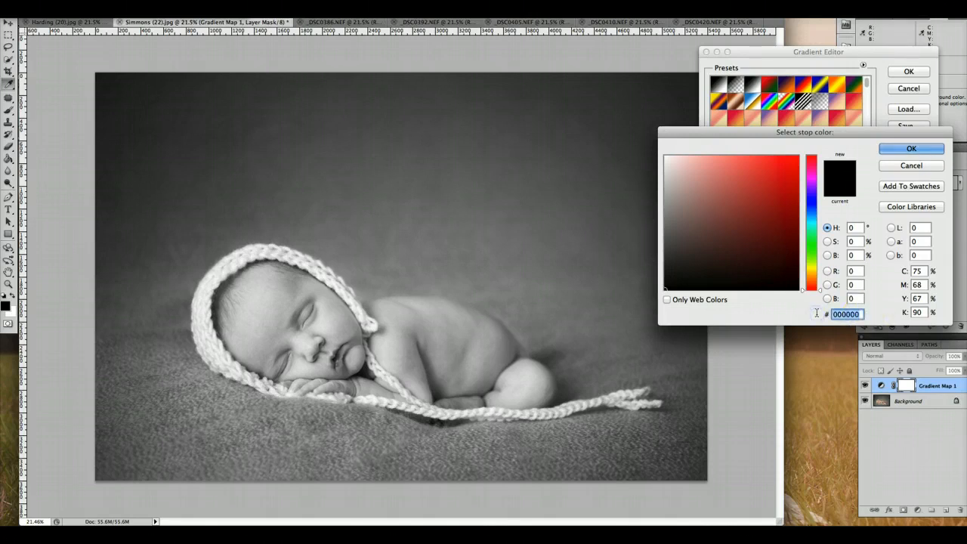
{"action": "type", "text": "0411"}
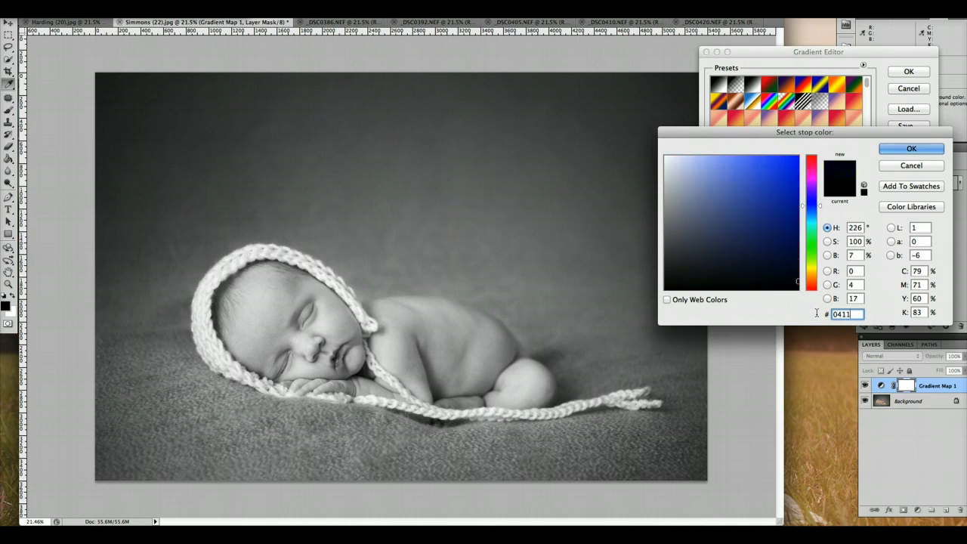
{"action": "type", "text": "72"}
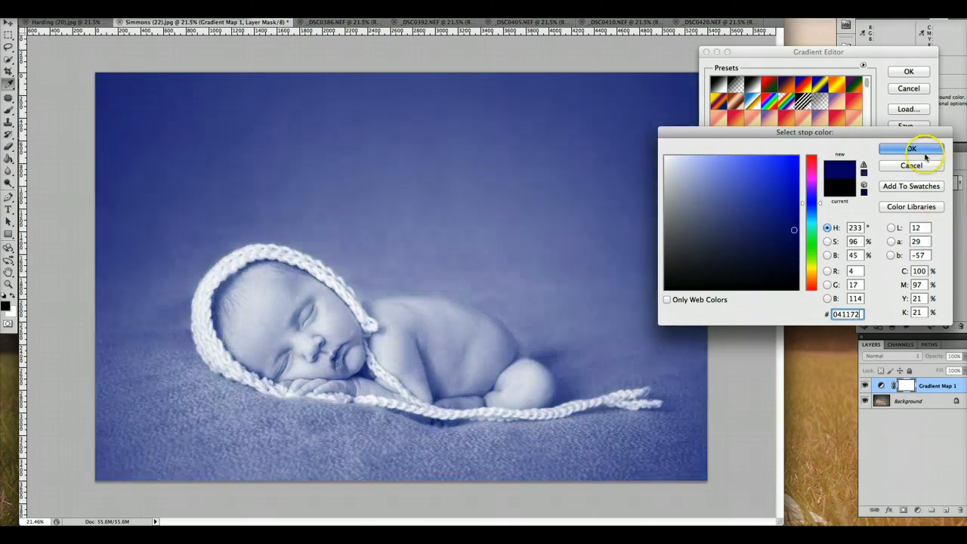
{"action": "left_click", "coordinate": [921, 151]}
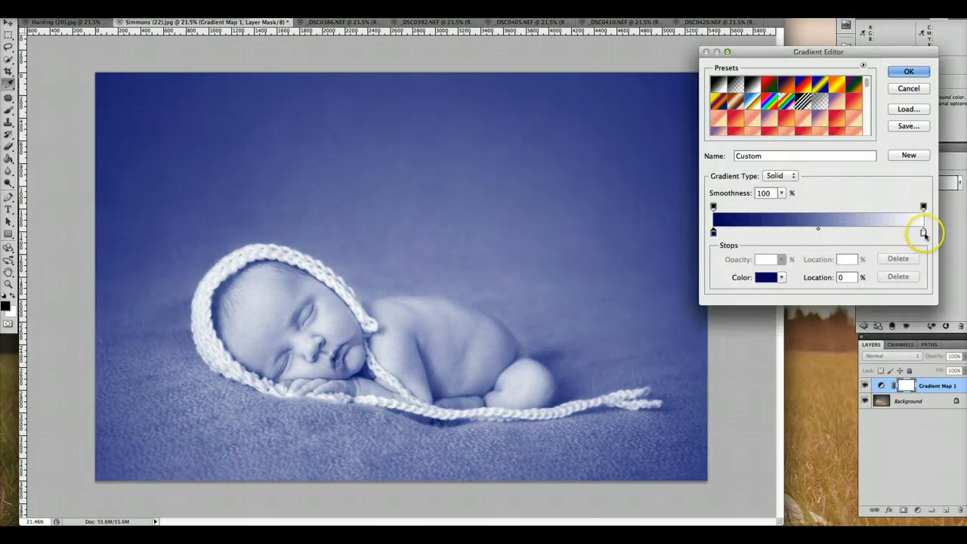
Step: Set the gradient's light stop to pale cream, hex fff4e5, and apply the edited gradient
{"action": "left_click", "coordinate": [922, 233]}
{"action": "left_click", "coordinate": [759, 277]}
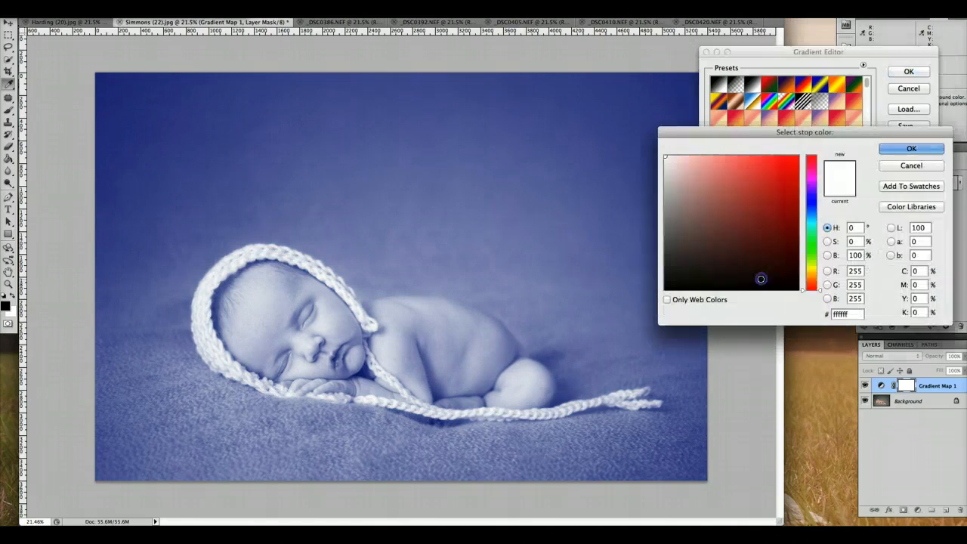
{"action": "left_click", "coordinate": [827, 312]}
{"action": "left_click_drag", "start_coordinate": [851, 314], "coordinate": [812, 313]}
{"action": "type", "text": "00fff4"}
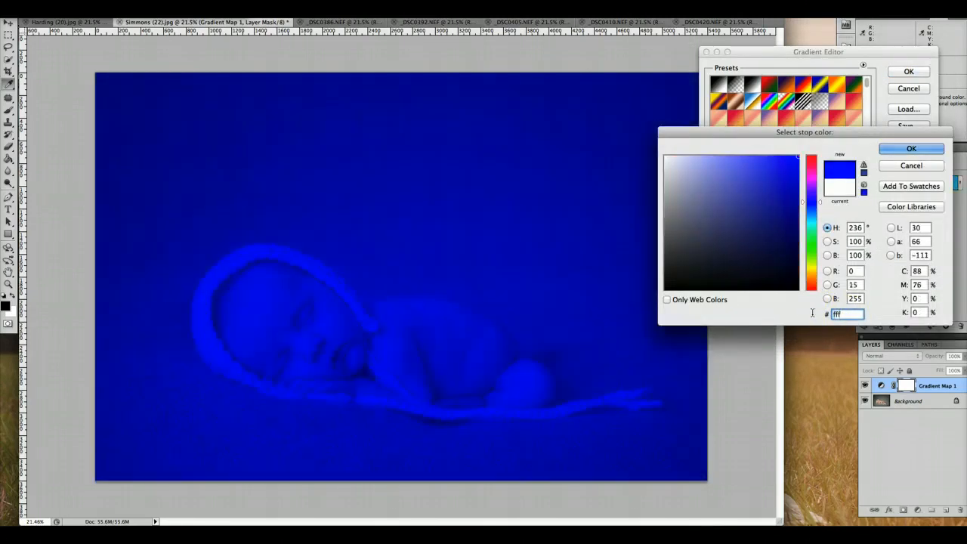
{"action": "type", "text": "e6"}
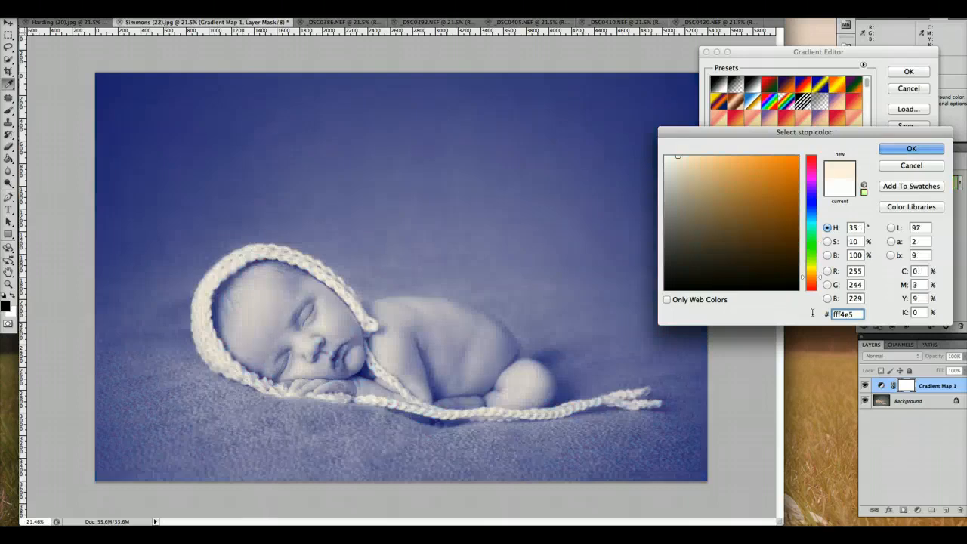
{"action": "key", "text": "Return"}
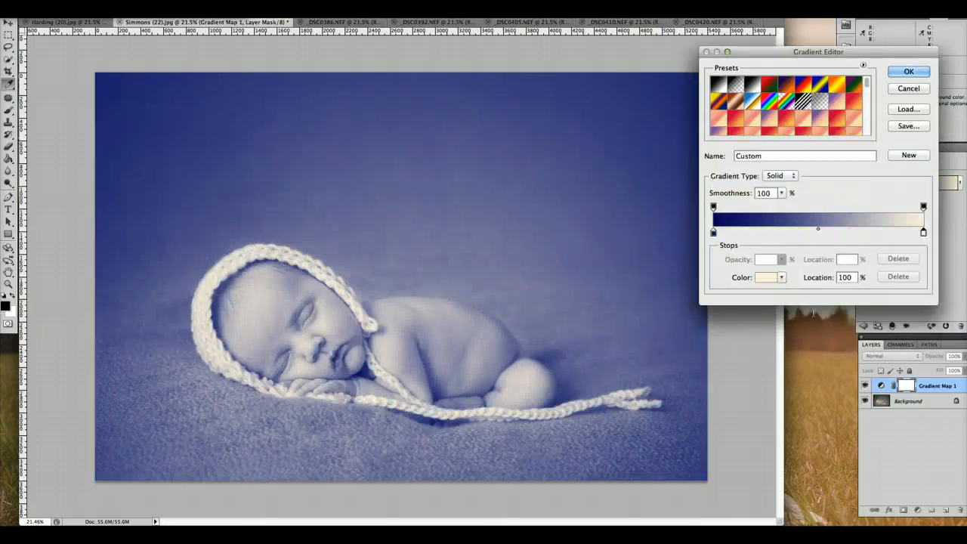
{"action": "left_click", "coordinate": [921, 73]}
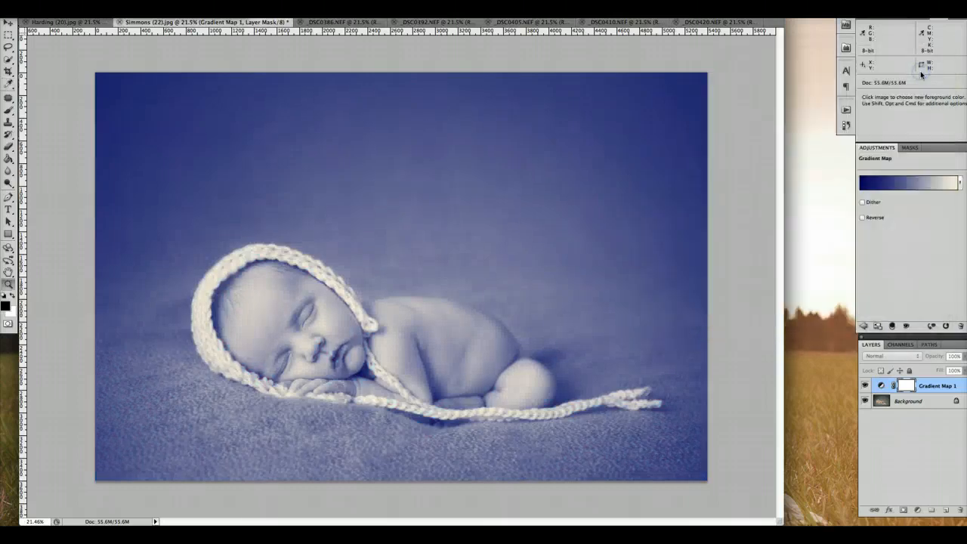
Step: Set the Gradient Map layer to Screen at 10% opacity and compare the newborn photo with and without it
{"action": "left_click", "coordinate": [909, 357]}
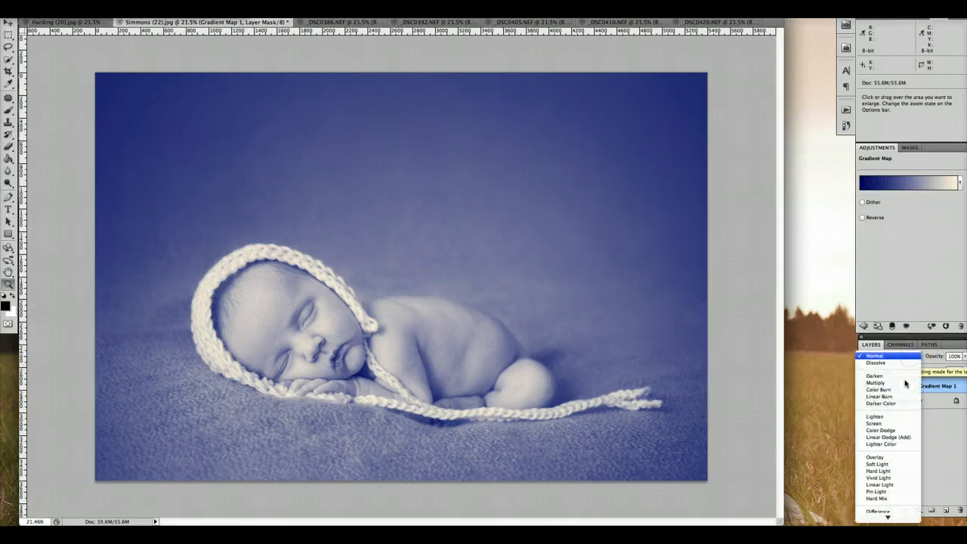
{"action": "left_click", "coordinate": [900, 428]}
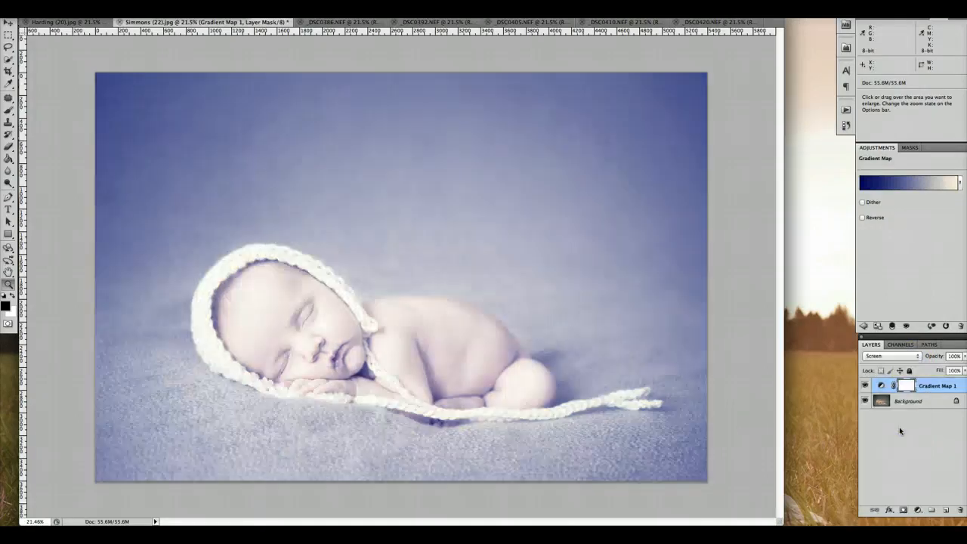
{"action": "left_click_drag", "start_coordinate": [944, 356], "coordinate": [911, 357]}
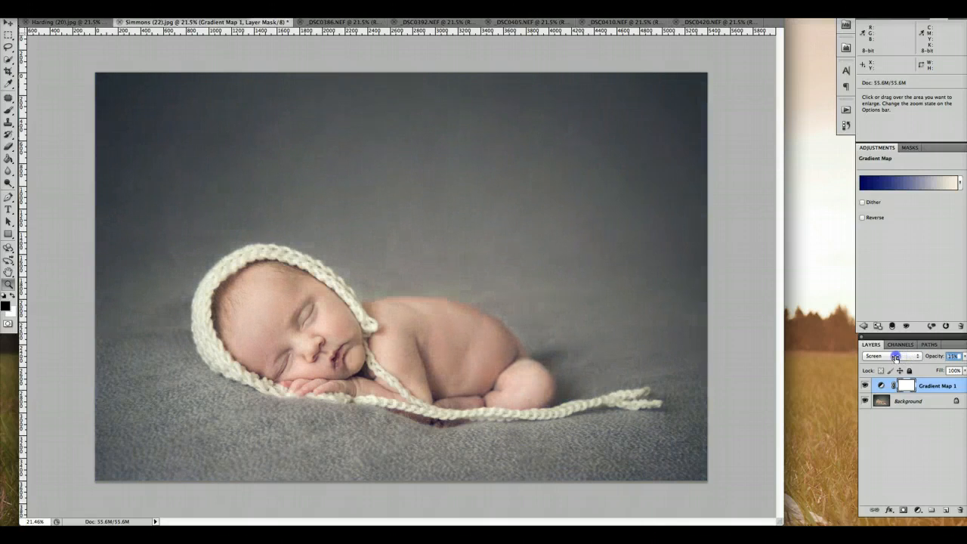
{"action": "left_click_drag", "start_coordinate": [894, 358], "coordinate": [892, 357]}
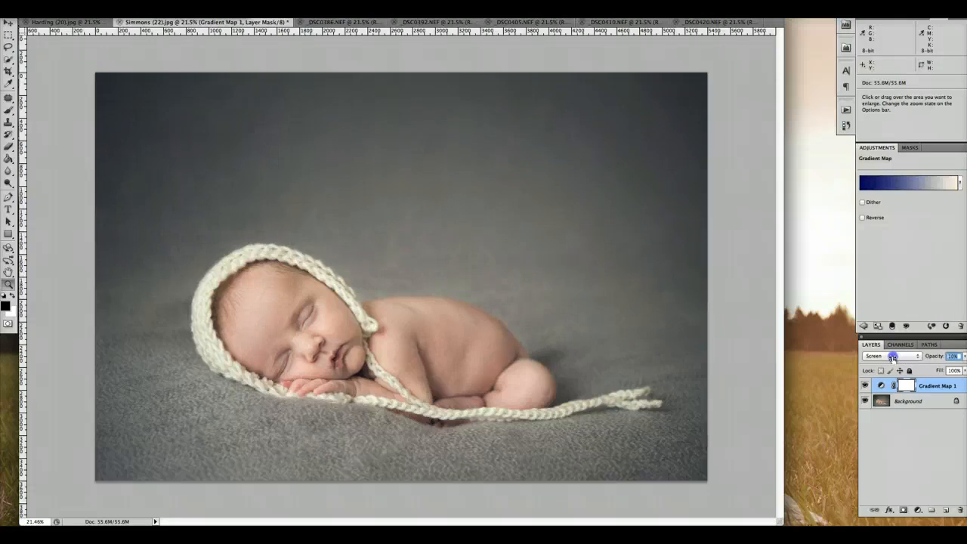
{"action": "left_click", "coordinate": [865, 386]}
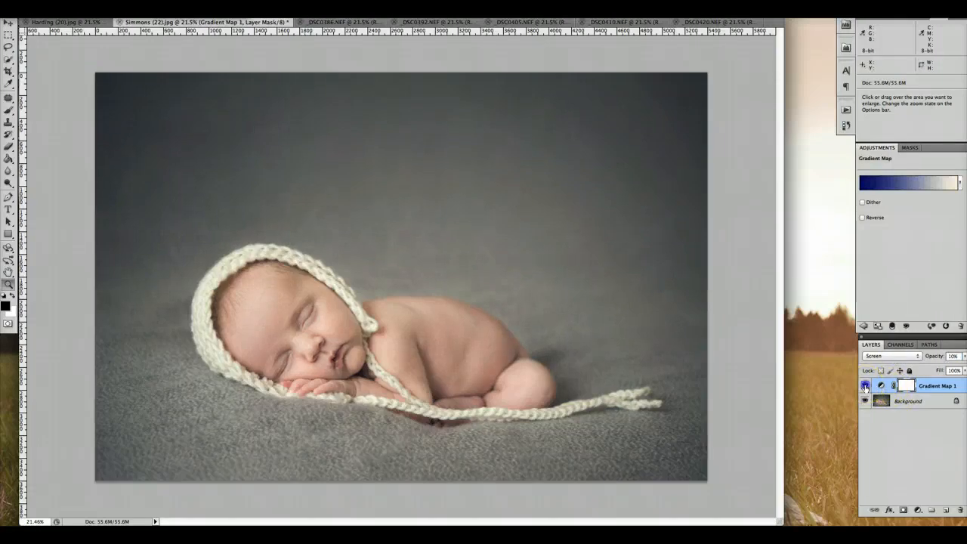
{"action": "left_click", "coordinate": [865, 386]}
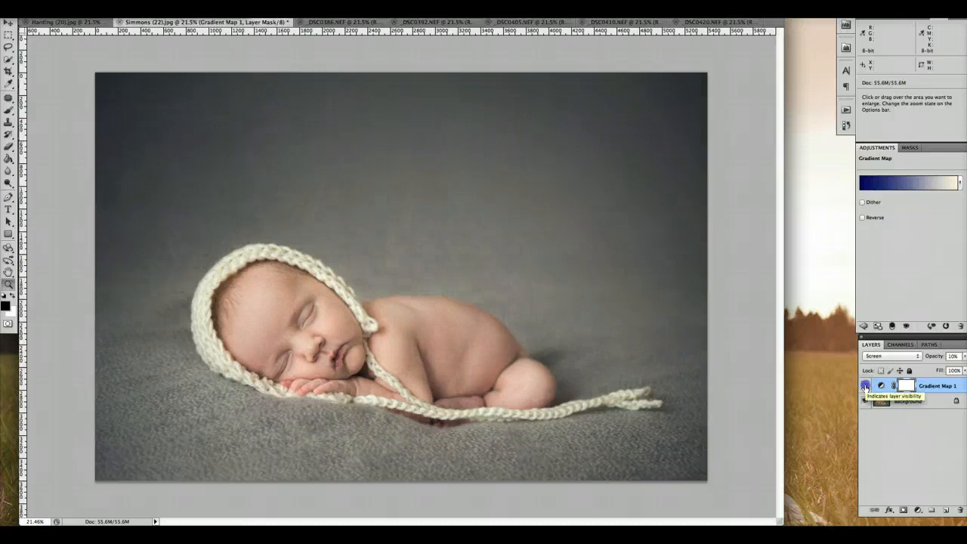
{"action": "left_click", "coordinate": [865, 386]}
{"action": "left_click", "coordinate": [865, 386]}
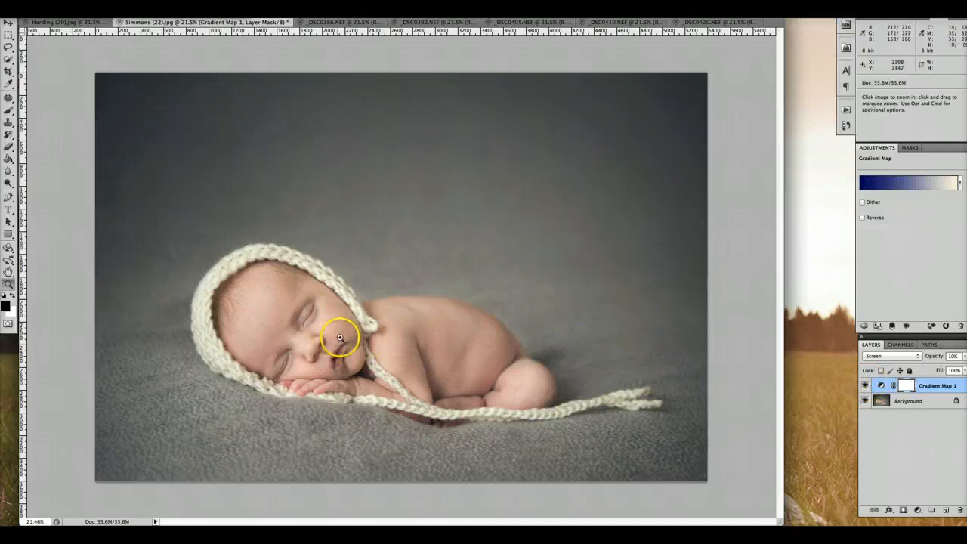
Step: Reopen the Gradient Map's gradient and change its light stop to a deeper cream, hex fde7c8
{"action": "left_click", "coordinate": [921, 182]}
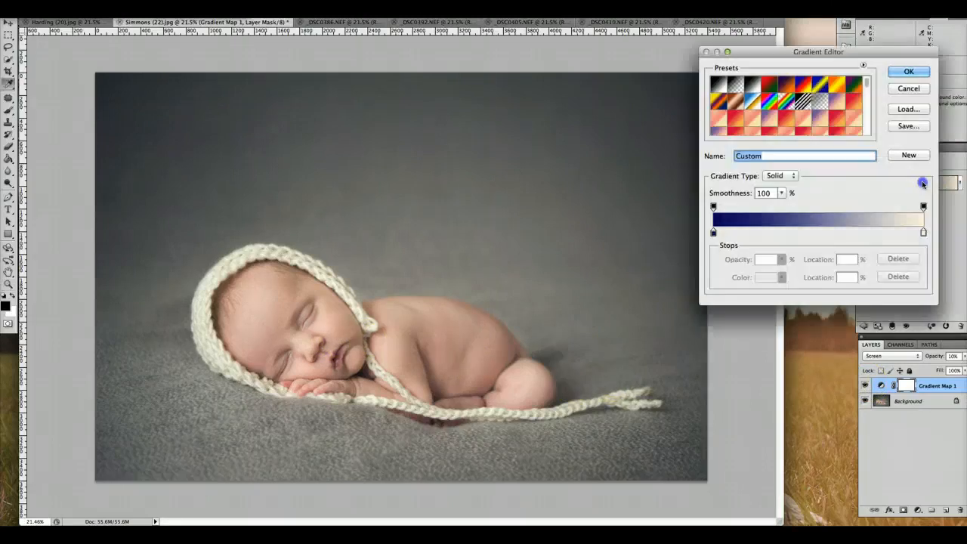
{"action": "left_click", "coordinate": [923, 231]}
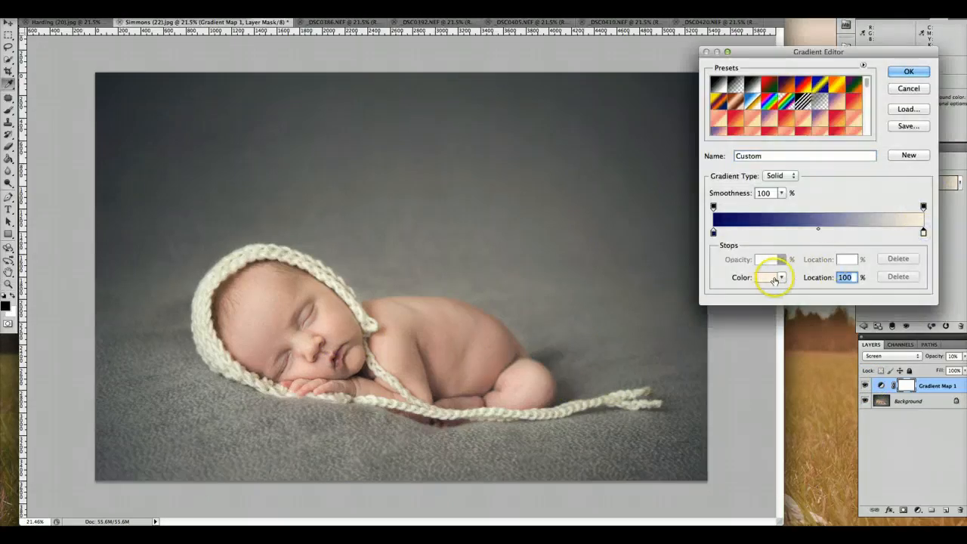
{"action": "left_click", "coordinate": [774, 279]}
{"action": "left_click", "coordinate": [691, 155]}
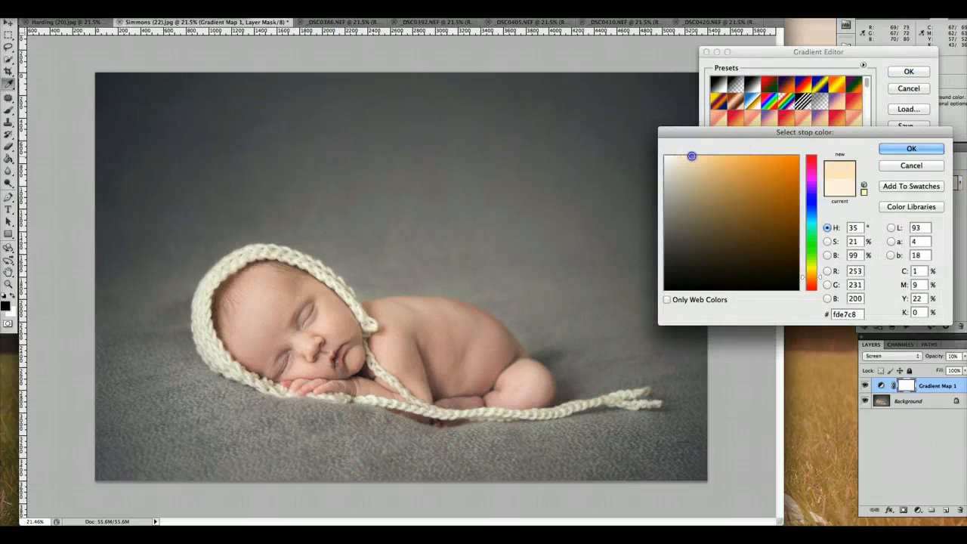
{"action": "left_click", "coordinate": [908, 148]}
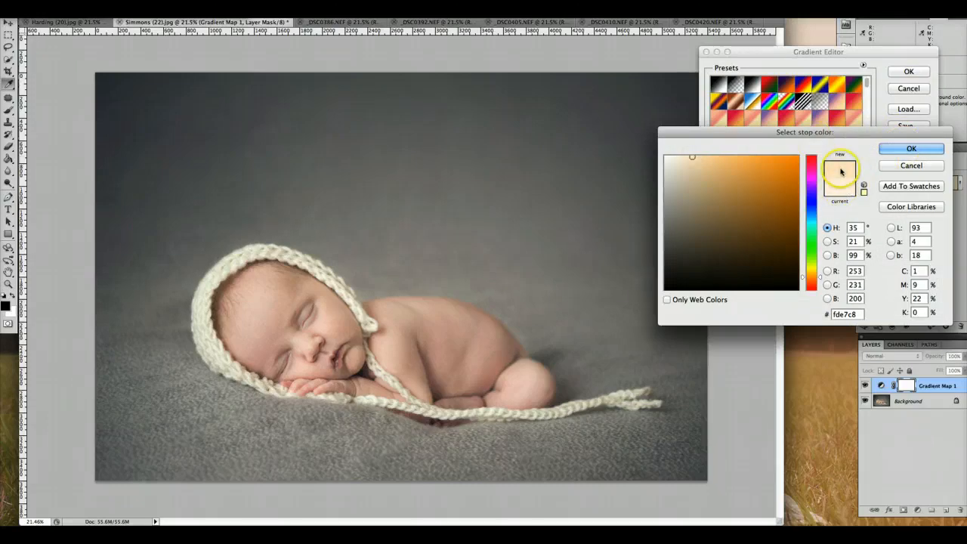
{"action": "left_click", "coordinate": [906, 149]}
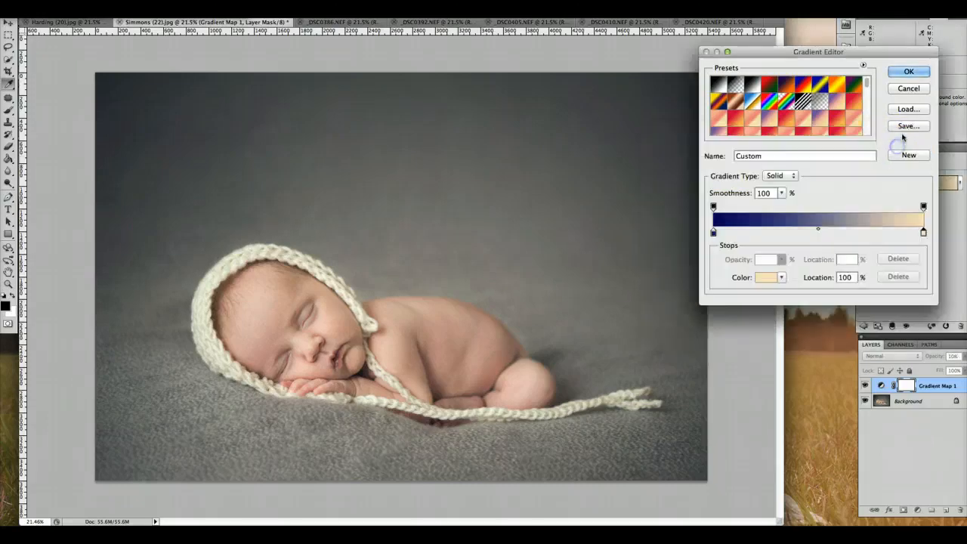
{"action": "left_click", "coordinate": [906, 72]}
Step: Toggle the Gradient Map layer's visibility to judge the deeper cream toning on the newborn photo
{"action": "left_click", "coordinate": [864, 386]}
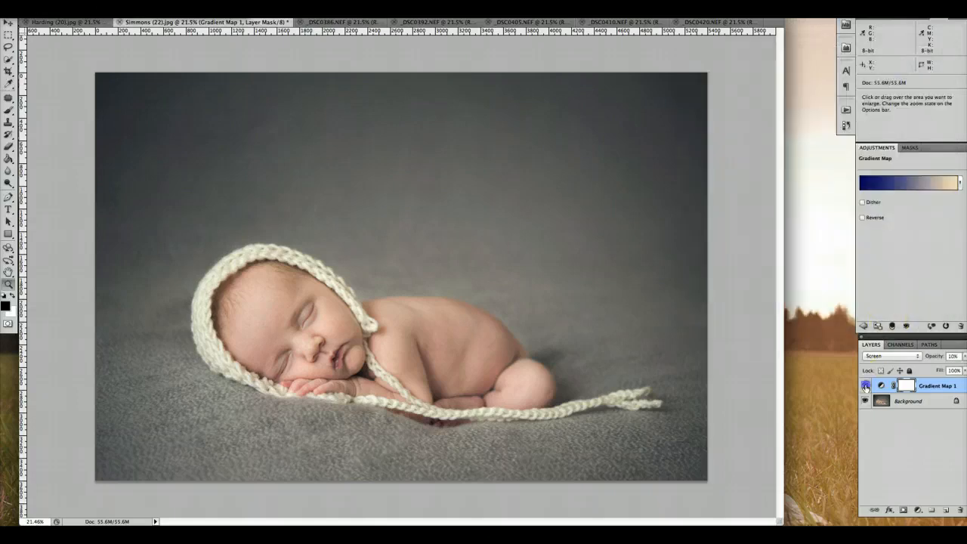
{"action": "left_click", "coordinate": [865, 386]}
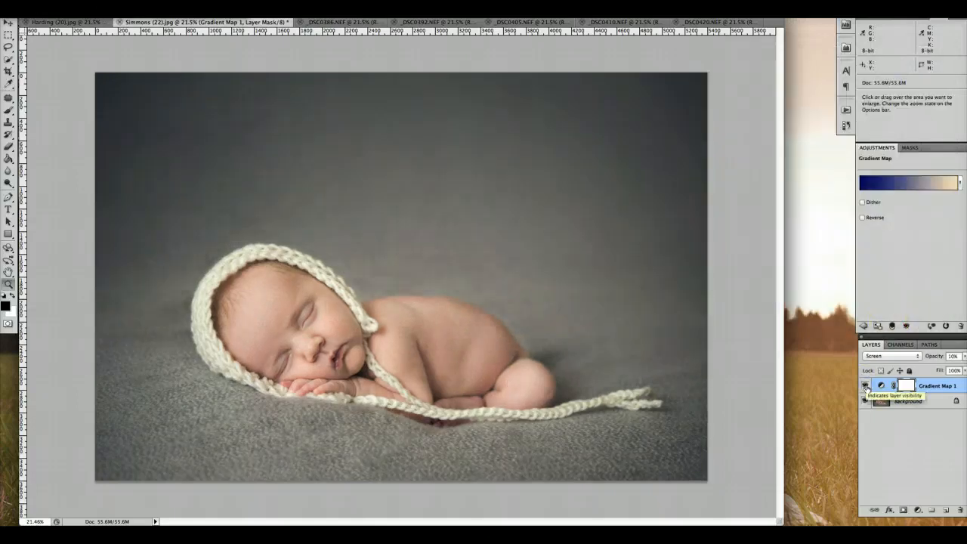
{"action": "left_click", "coordinate": [865, 386]}
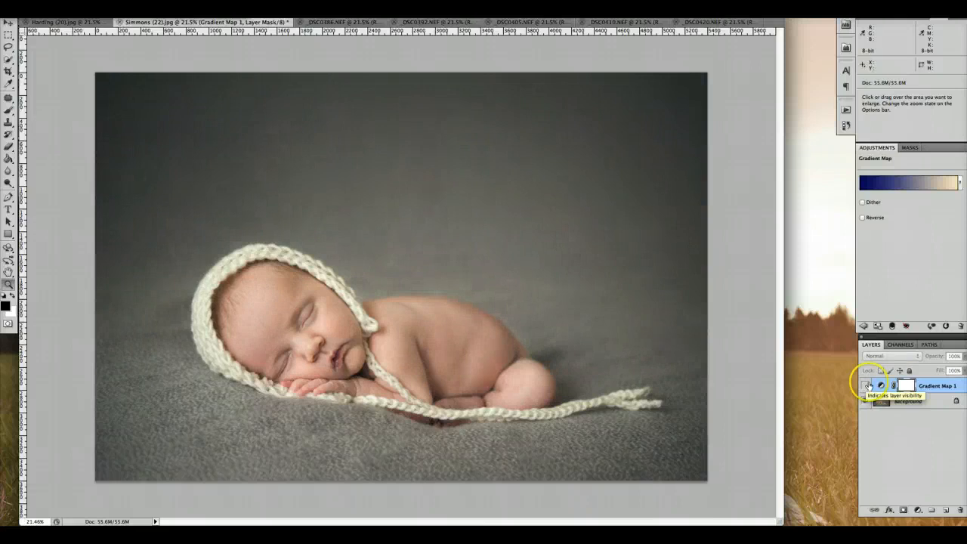
Step: Delete the blue-to-cream Gradient Map layer and add a fresh Gradient Map adjustment layer above the newborn photo
{"action": "left_click_drag", "start_coordinate": [934, 388], "coordinate": [960, 507]}
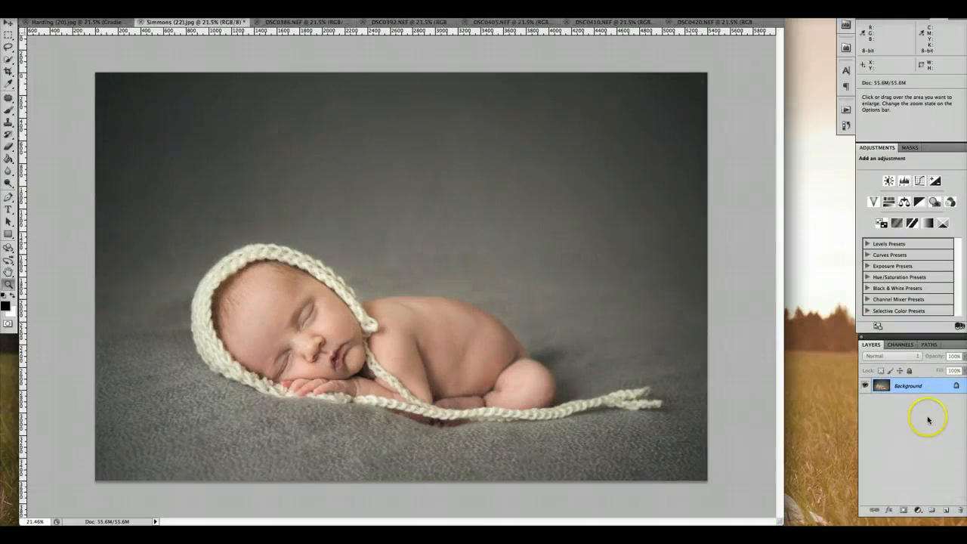
{"action": "left_click", "coordinate": [918, 509]}
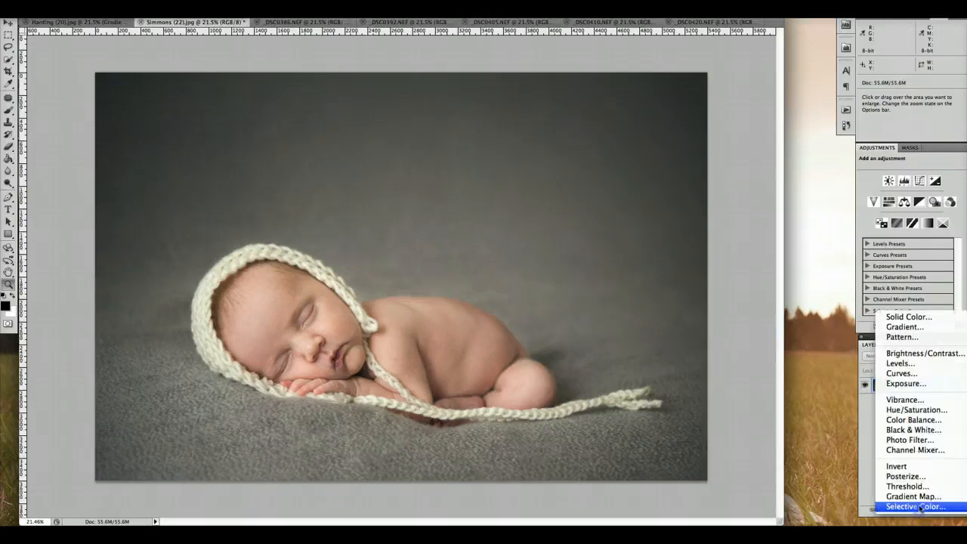
{"action": "left_click", "coordinate": [919, 498]}
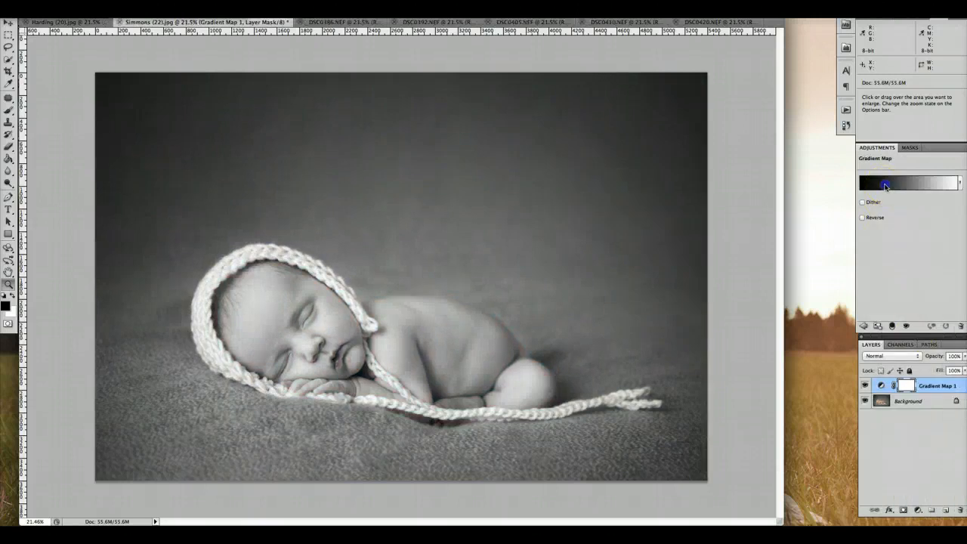
Step: Open the new Gradient Map's gradient for editing and set its dark stop to orange, hex ec902d
{"action": "left_click", "coordinate": [885, 186]}
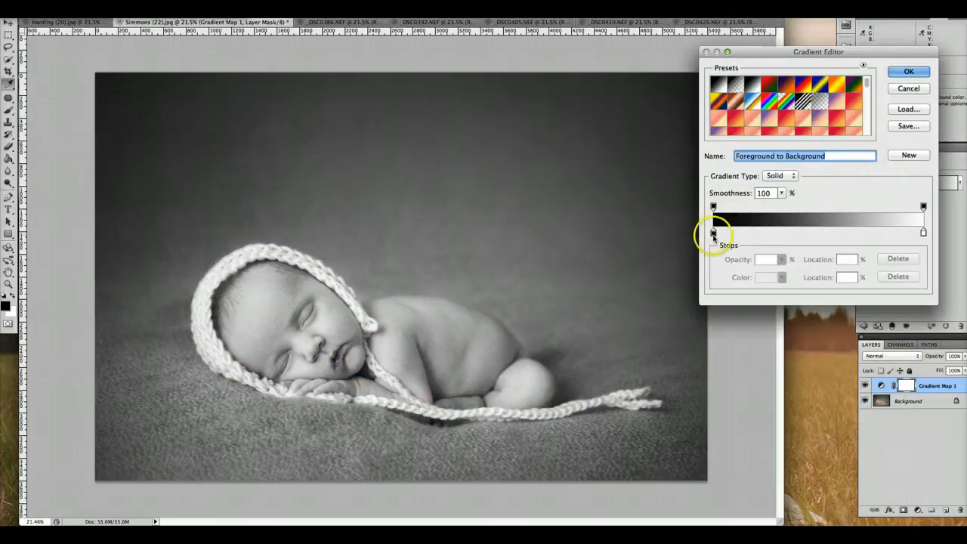
{"action": "left_click", "coordinate": [713, 232]}
{"action": "left_click", "coordinate": [767, 277]}
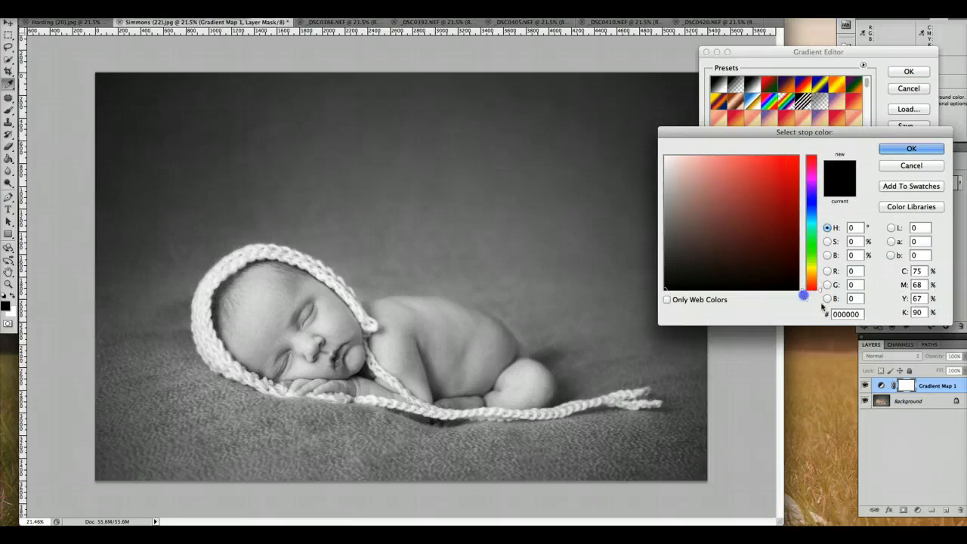
{"action": "left_click", "coordinate": [850, 314]}
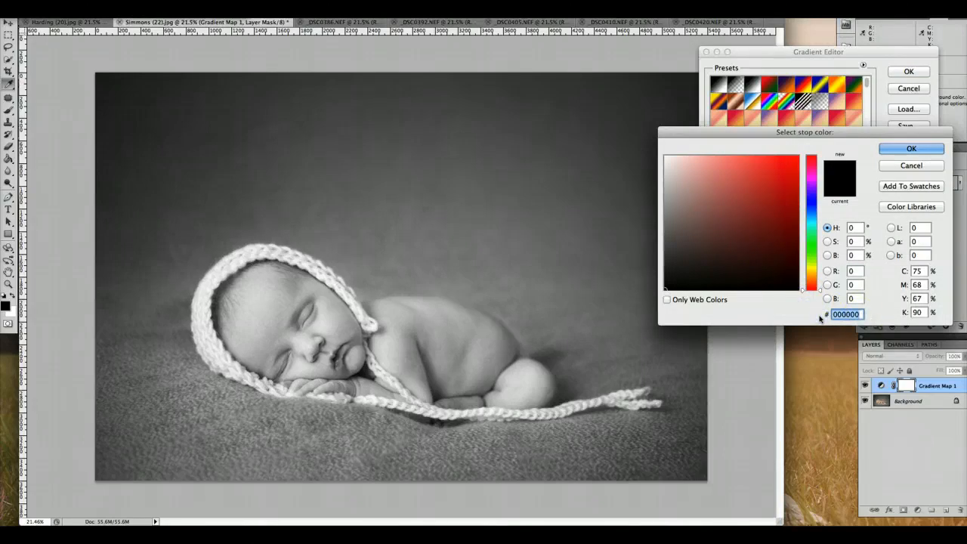
{"action": "type", "text": "ec9"}
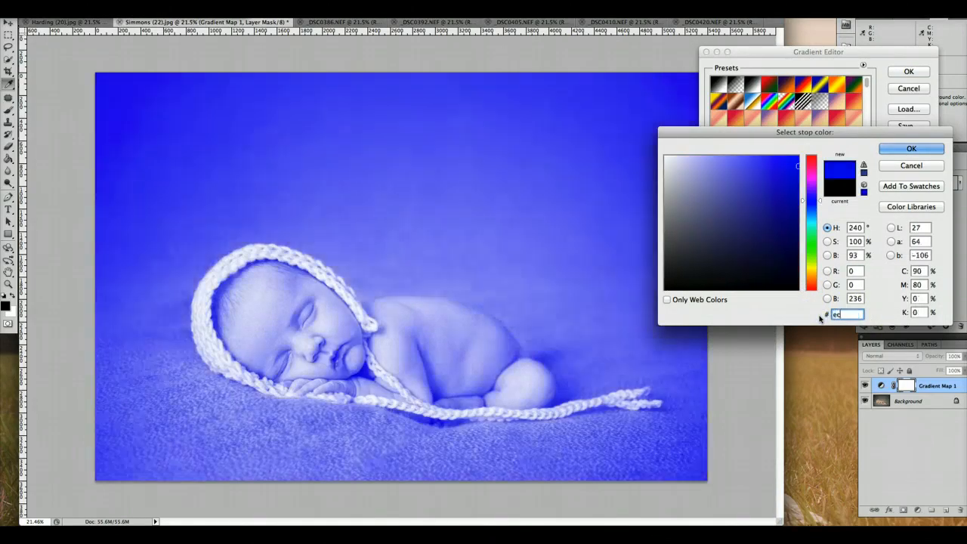
{"action": "type", "text": "02d"}
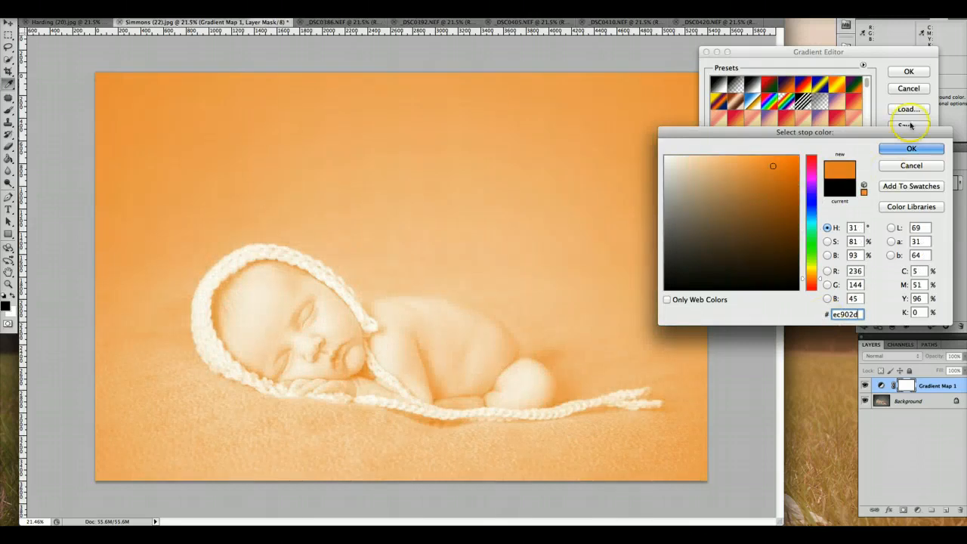
{"action": "left_click", "coordinate": [910, 148]}
Step: Set the gradient's light stop to pale peach, hex fdeddf, and apply the edited gradient
{"action": "left_click", "coordinate": [923, 233]}
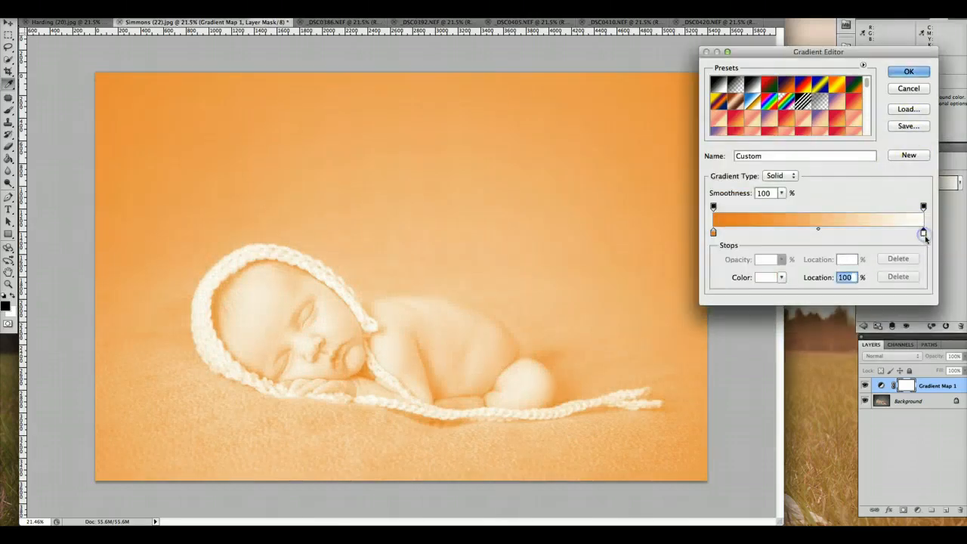
{"action": "left_click", "coordinate": [766, 278]}
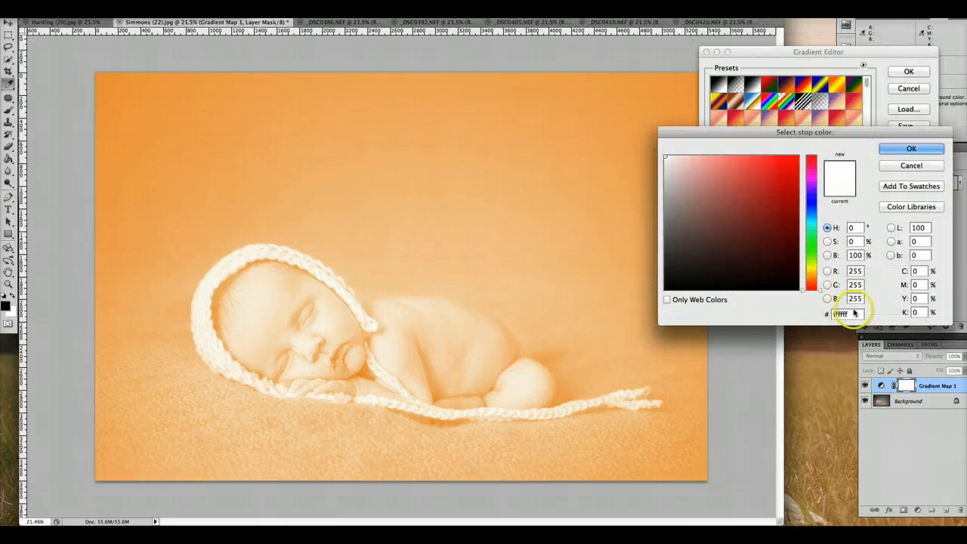
{"action": "left_click", "coordinate": [826, 314]}
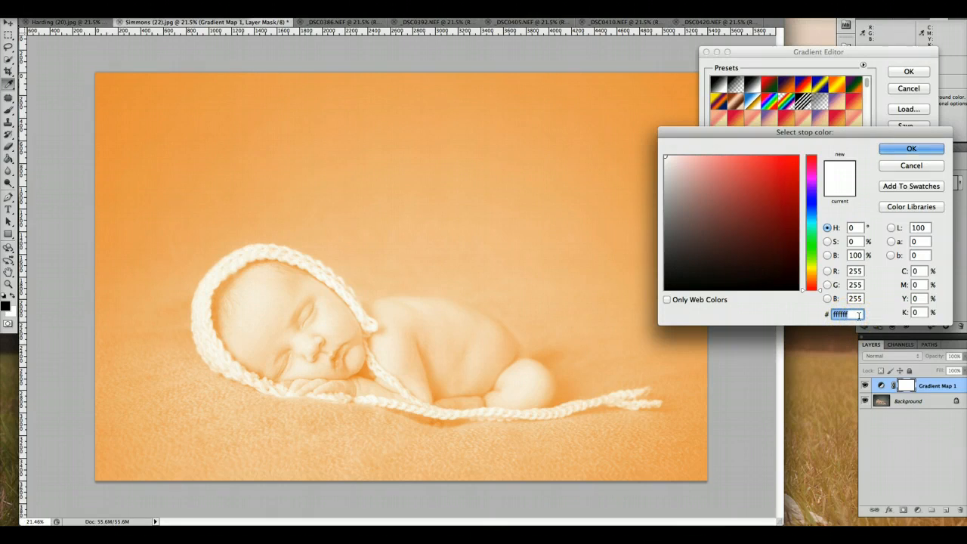
{"action": "type", "text": "fdeddf"}
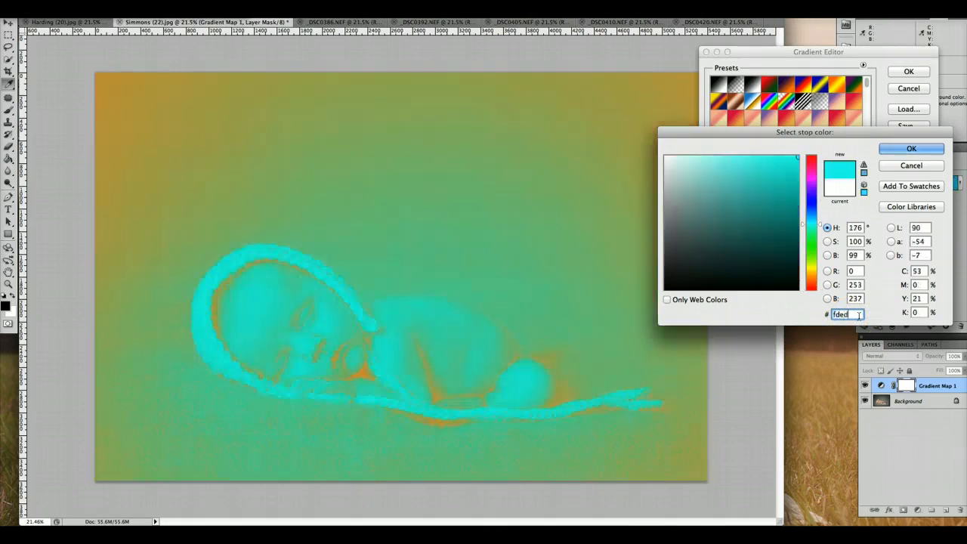
{"action": "key", "text": "Return"}
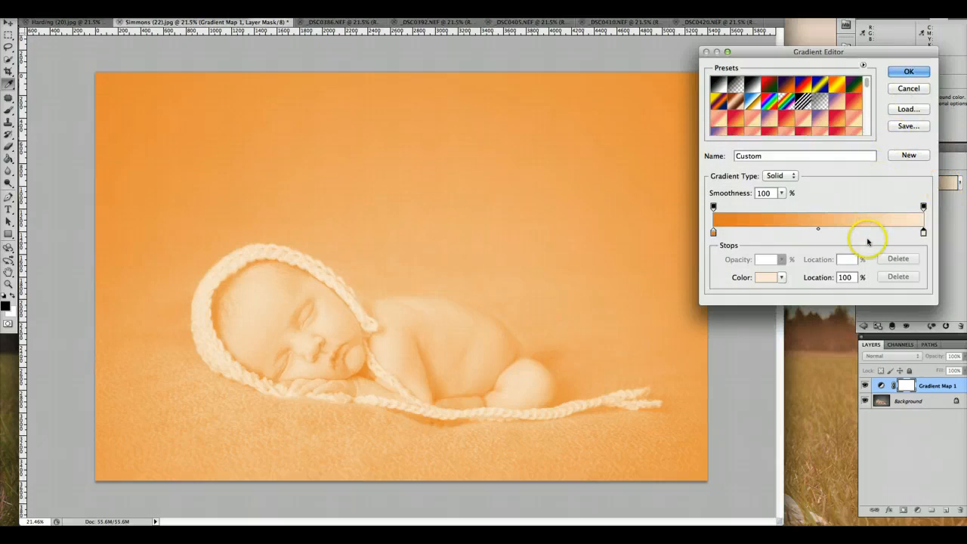
{"action": "left_click", "coordinate": [903, 75]}
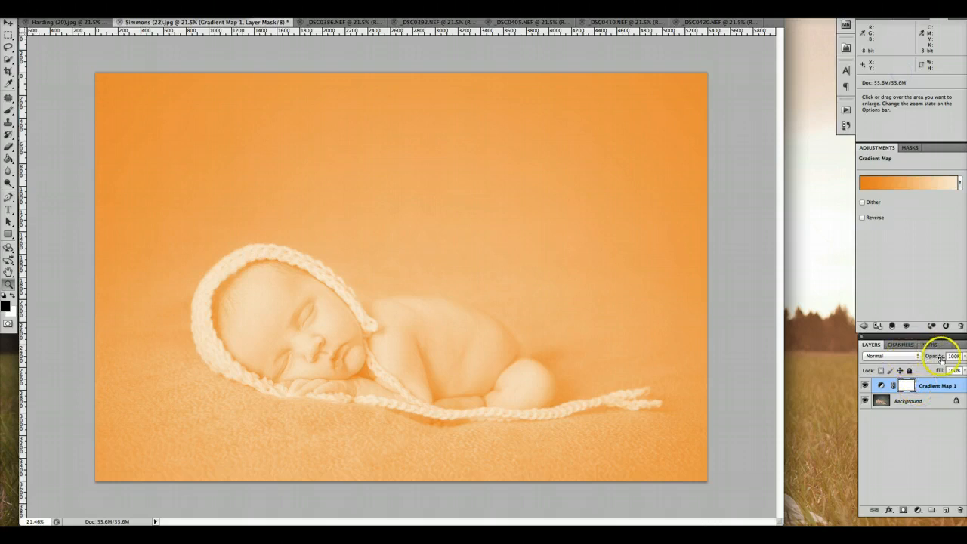
Step: Lower the orange Gradient Map layer's opacity to 10% and compare the newborn photo with and without it
{"action": "left_click", "coordinate": [963, 355]}
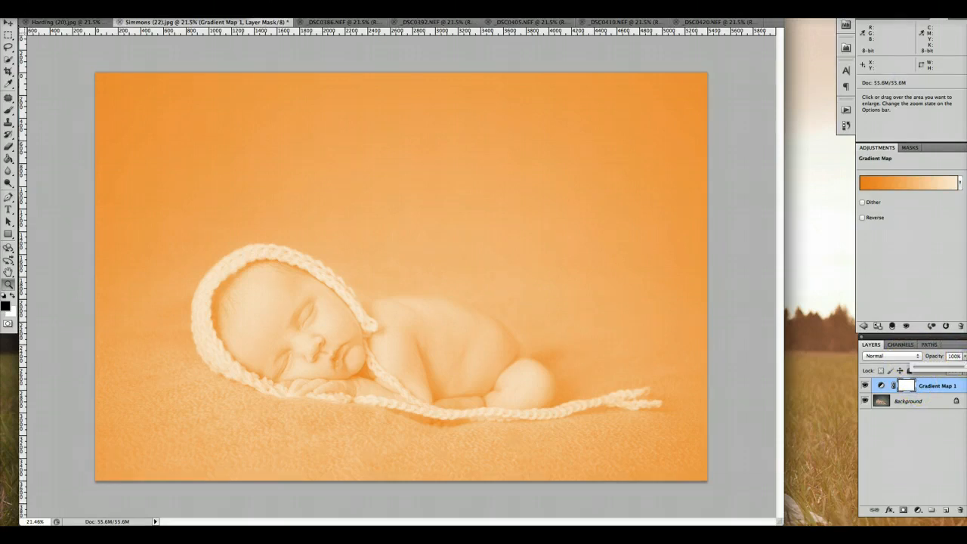
{"action": "left_click_drag", "start_coordinate": [964, 366], "coordinate": [919, 364]}
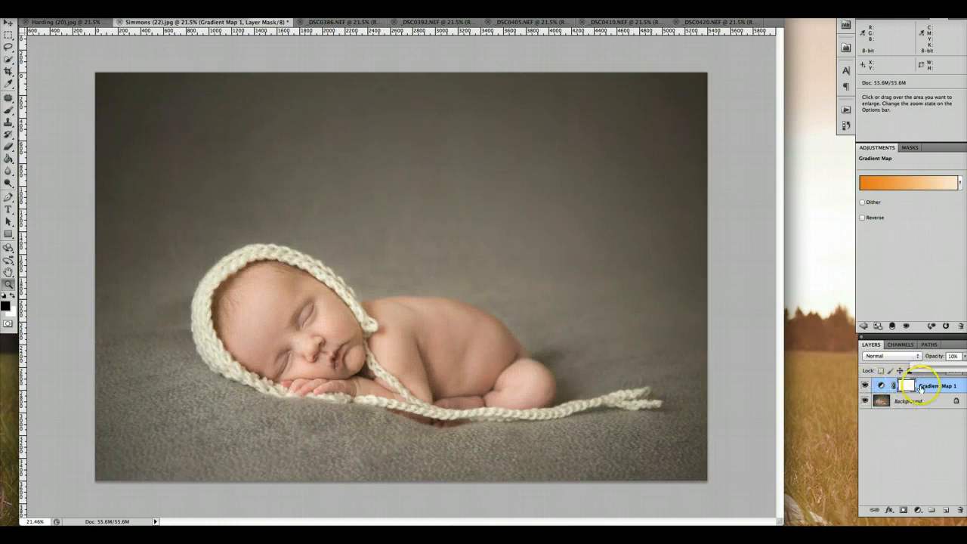
{"action": "left_click", "coordinate": [865, 386]}
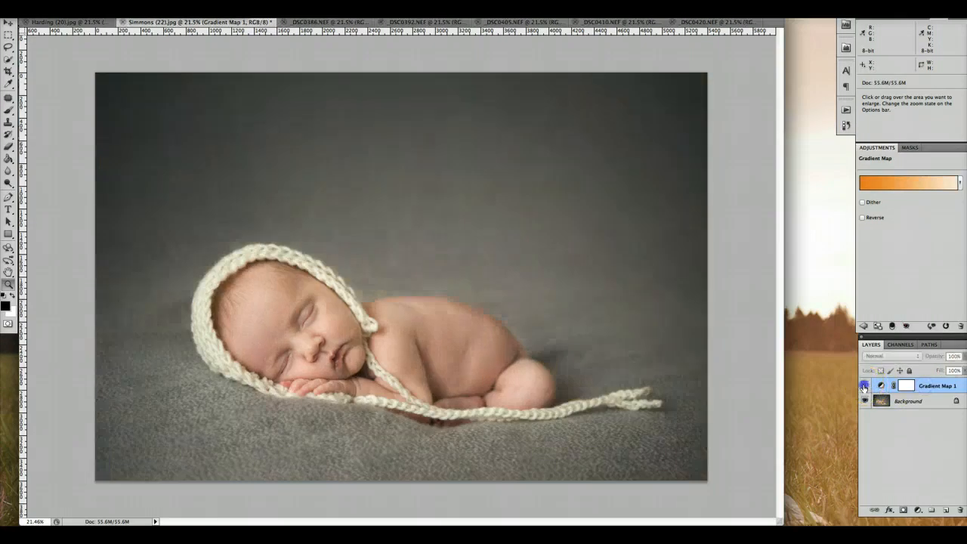
{"action": "left_click", "coordinate": [865, 386]}
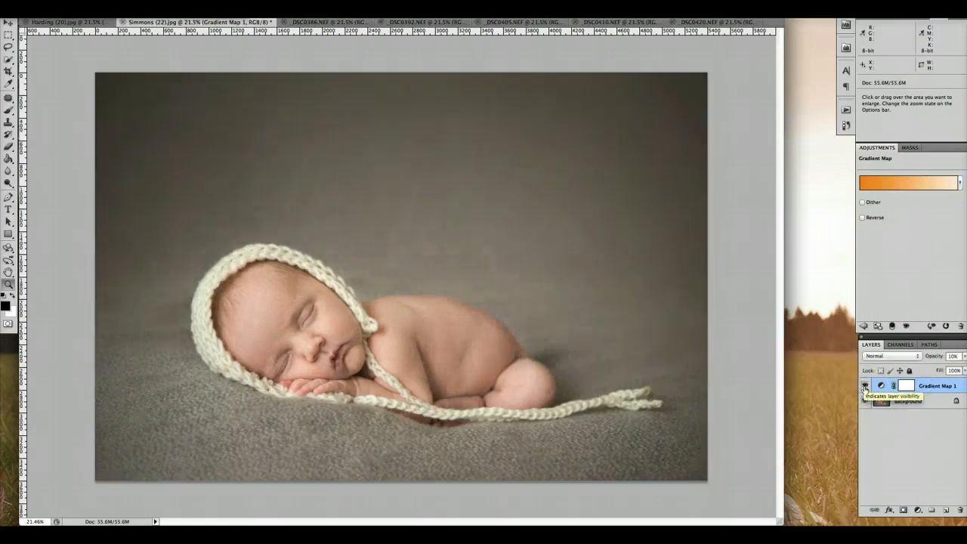
{"action": "left_click", "coordinate": [905, 386]}
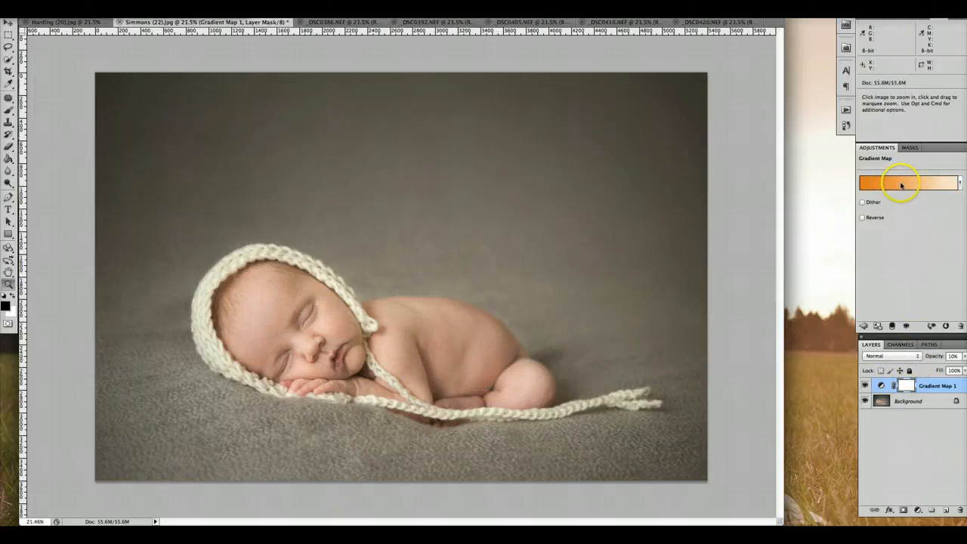
Step: Change the Gradient Map layer's blend mode to Screen and toggle its visibility to judge the effect
{"action": "left_click", "coordinate": [900, 358]}
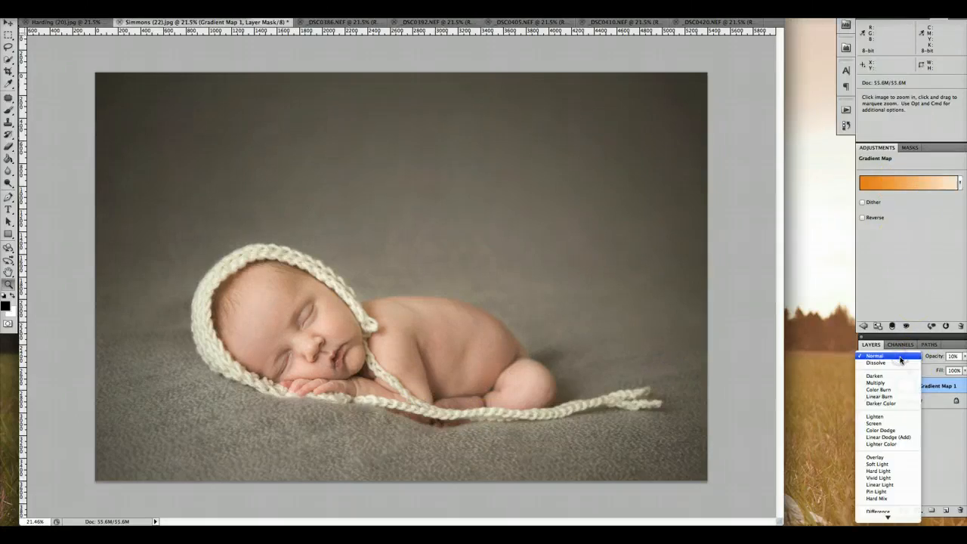
{"action": "left_click", "coordinate": [900, 425]}
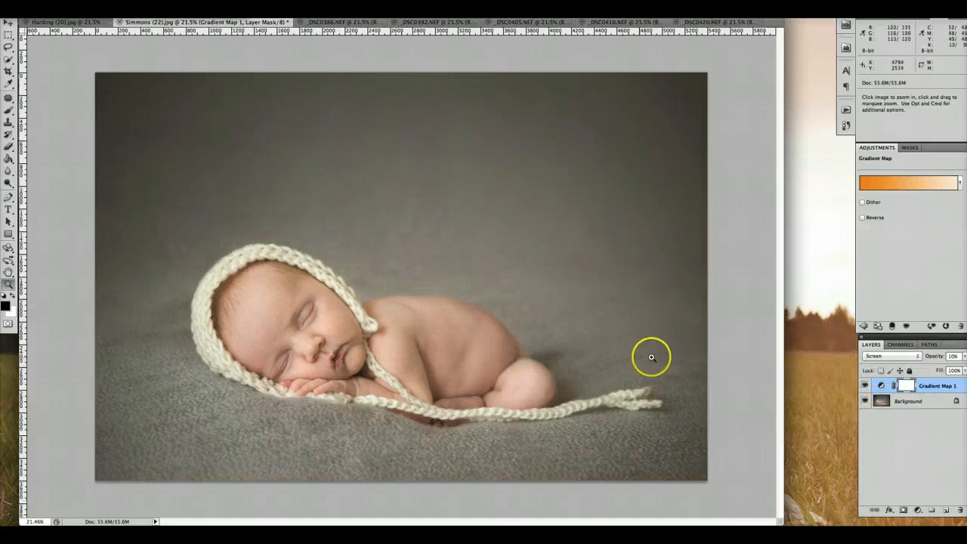
{"action": "left_click", "coordinate": [865, 385]}
{"action": "left_click", "coordinate": [865, 385]}
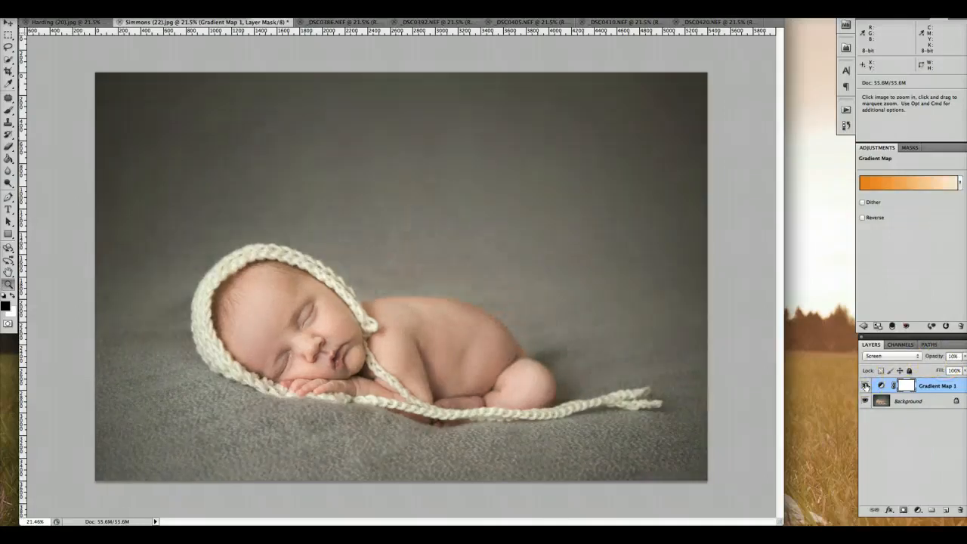
{"action": "left_click", "coordinate": [865, 385]}
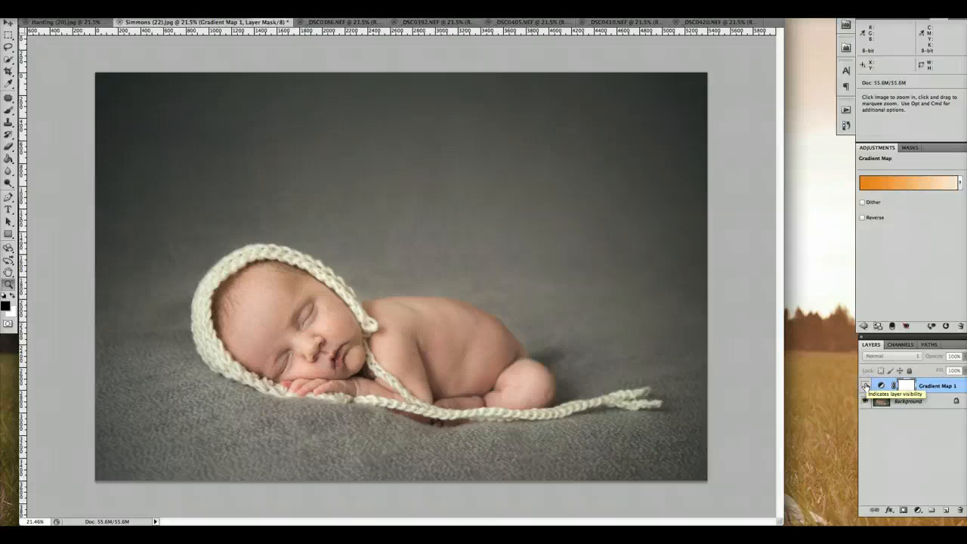
{"action": "left_click", "coordinate": [865, 385]}
Step: Return the Gradient Map layer to Normal blend mode and compare the photo with and without it
{"action": "left_click", "coordinate": [887, 357]}
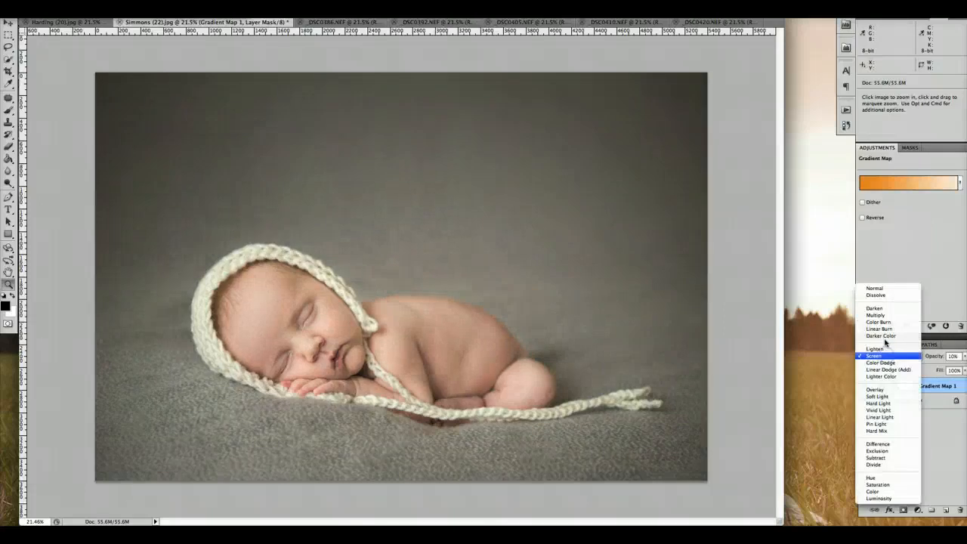
{"action": "left_click", "coordinate": [874, 289]}
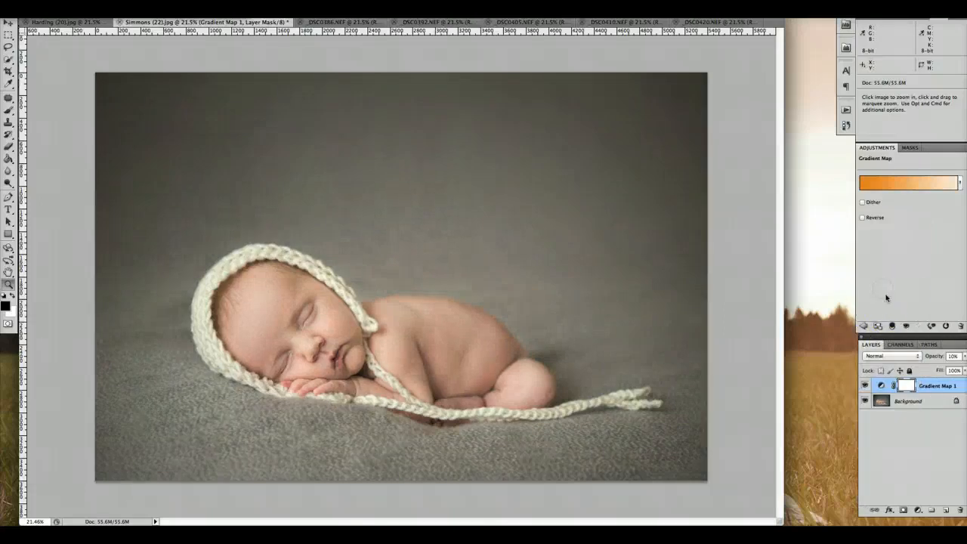
{"action": "left_click", "coordinate": [865, 385]}
{"action": "left_click", "coordinate": [865, 386]}
Step: Switch the Gradient Map layer to Soft Light, toggle its visibility for comparison, and leave it hidden
{"action": "left_click", "coordinate": [890, 356]}
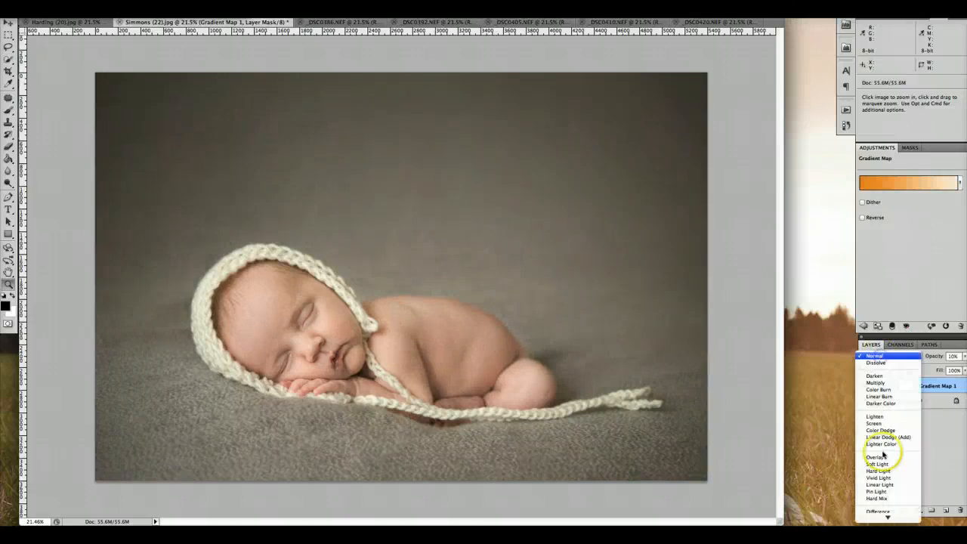
{"action": "left_click", "coordinate": [883, 463]}
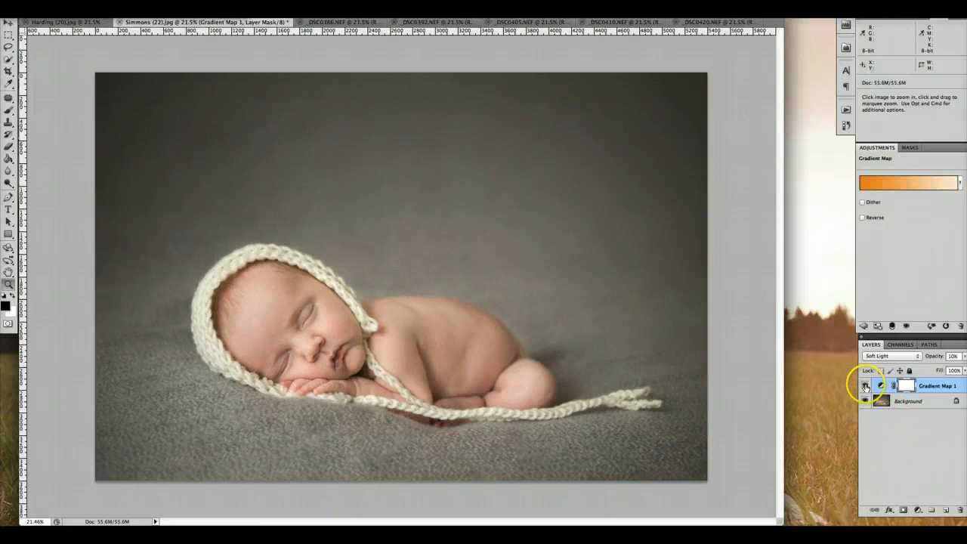
{"action": "left_click", "coordinate": [865, 385]}
{"action": "left_click", "coordinate": [865, 385]}
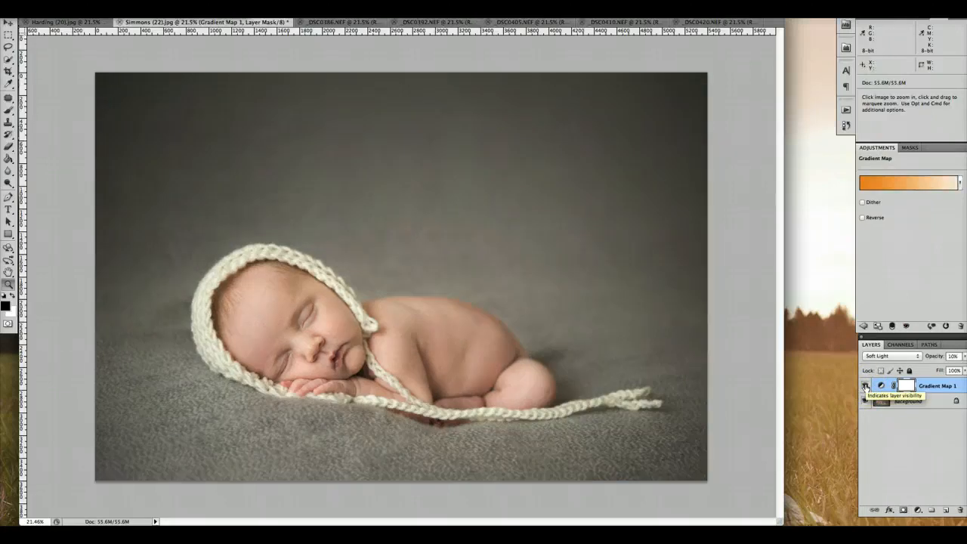
{"action": "left_click", "coordinate": [865, 385]}
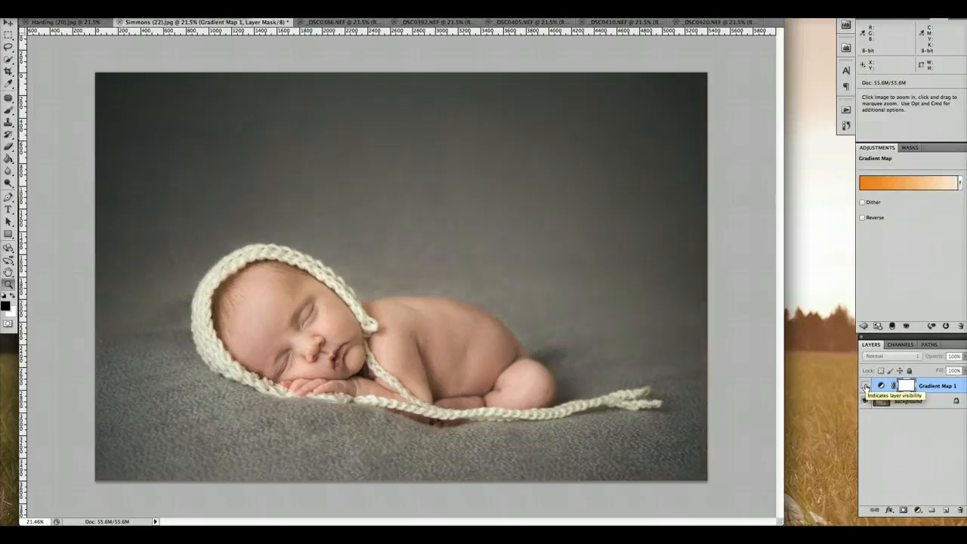
Step: Delete the orange Gradient Map layer, leaving only the Background layer of the newborn photo
{"action": "left_click", "coordinate": [939, 387]}
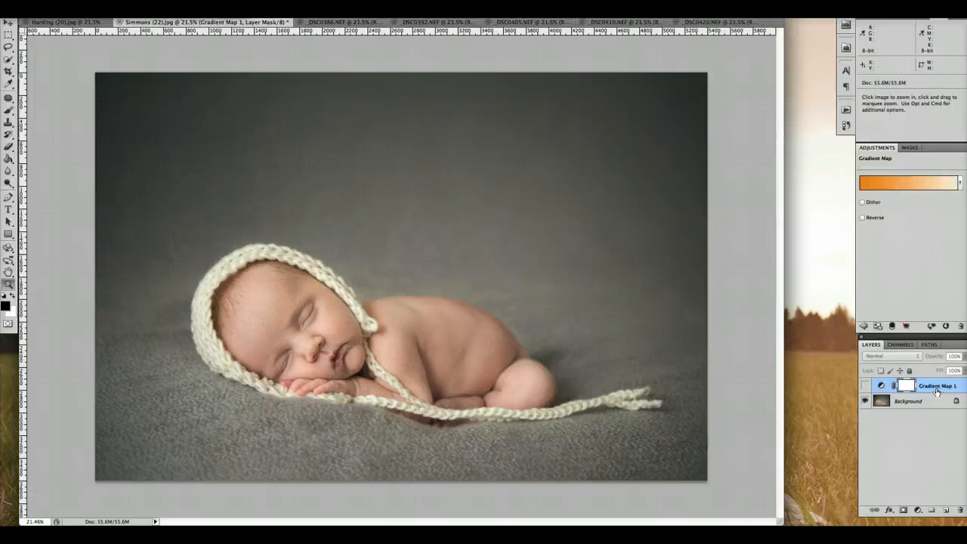
{"action": "left_click", "coordinate": [938, 387]}
{"action": "left_click_drag", "start_coordinate": [937, 388], "coordinate": [961, 508]}
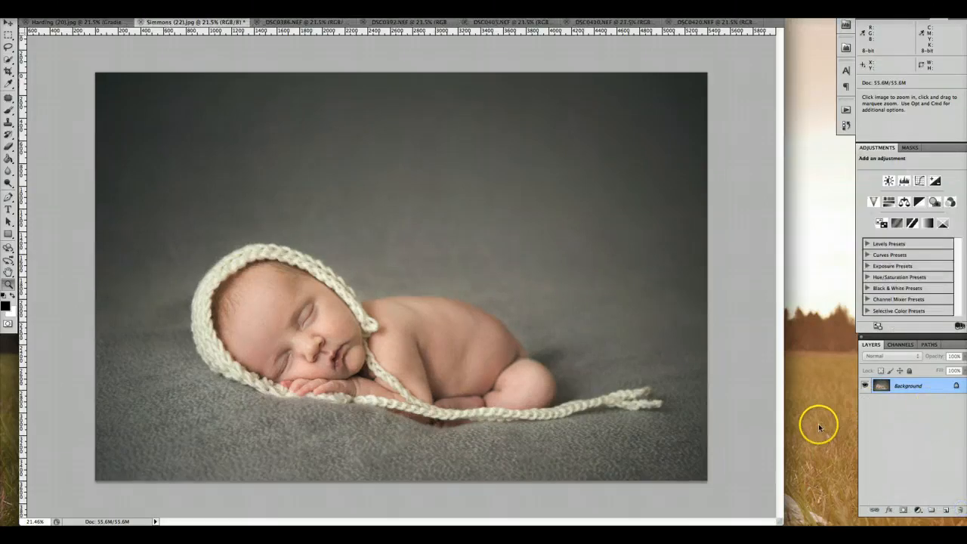